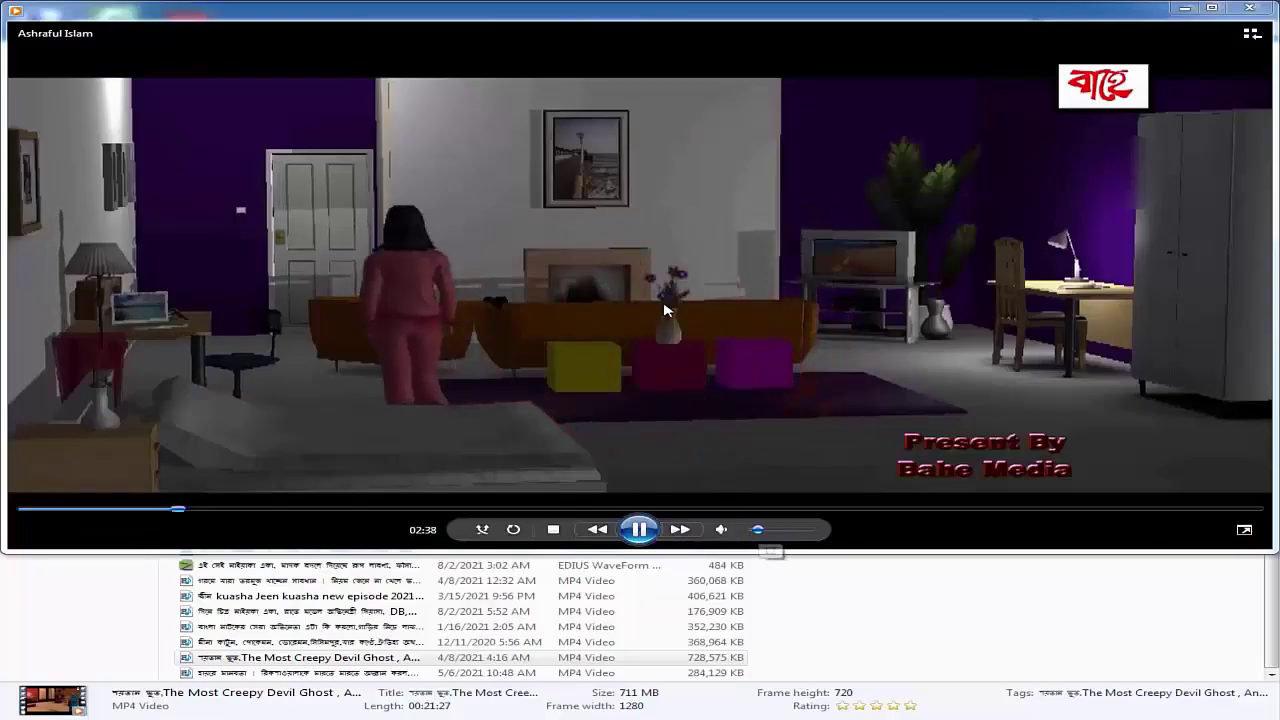
Step: Switch the 'The Most Creepy Devil Ghost' video to full-screen playback
{"action": "double_click", "coordinate": [666, 201]}
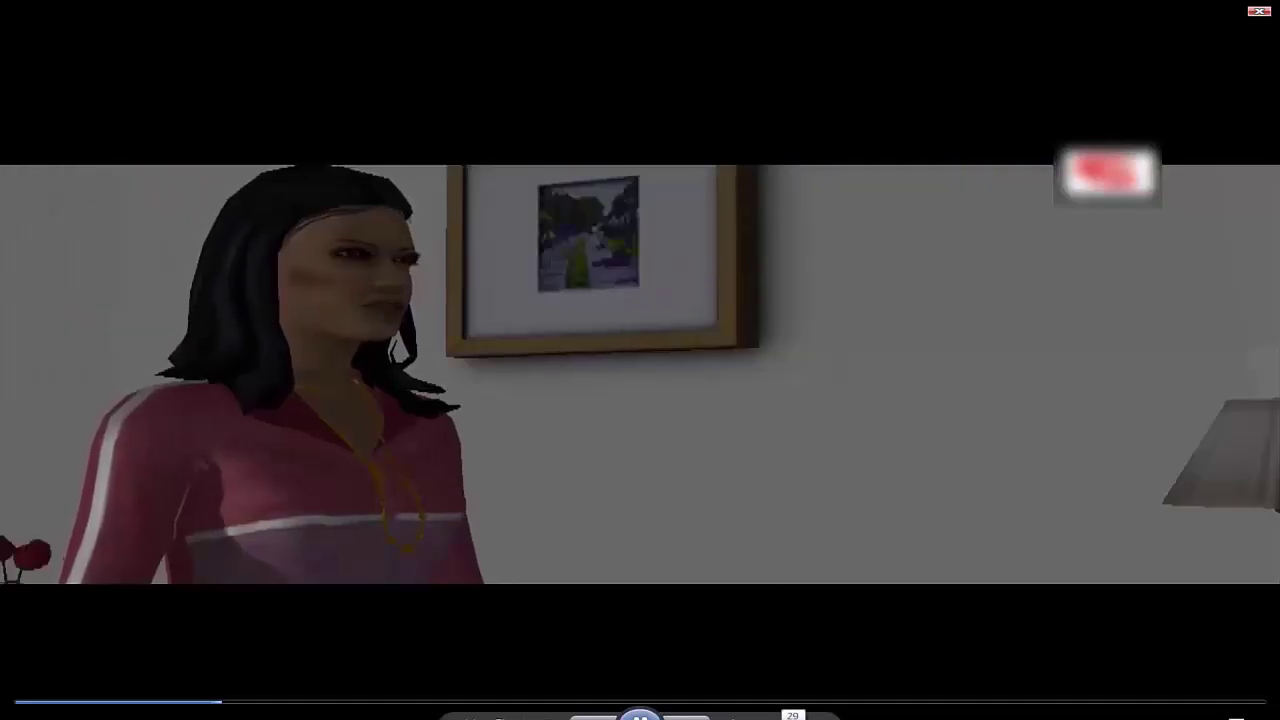
Step: Nudge the Windows Media Player volume slider slightly higher
{"action": "left_click_drag", "start_coordinate": [793, 718], "coordinate": [794, 718]}
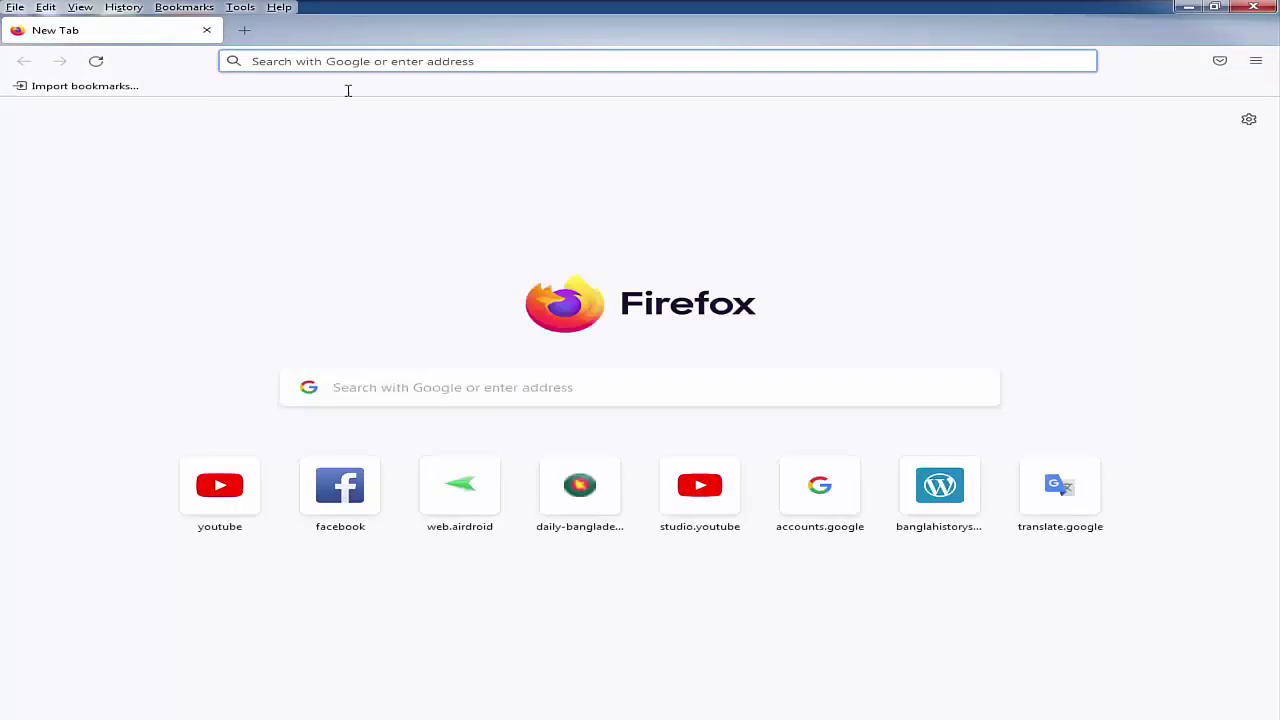
Step: Run a Google search for 'moviestrom' from the new tab
{"action": "left_click", "coordinate": [362, 390]}
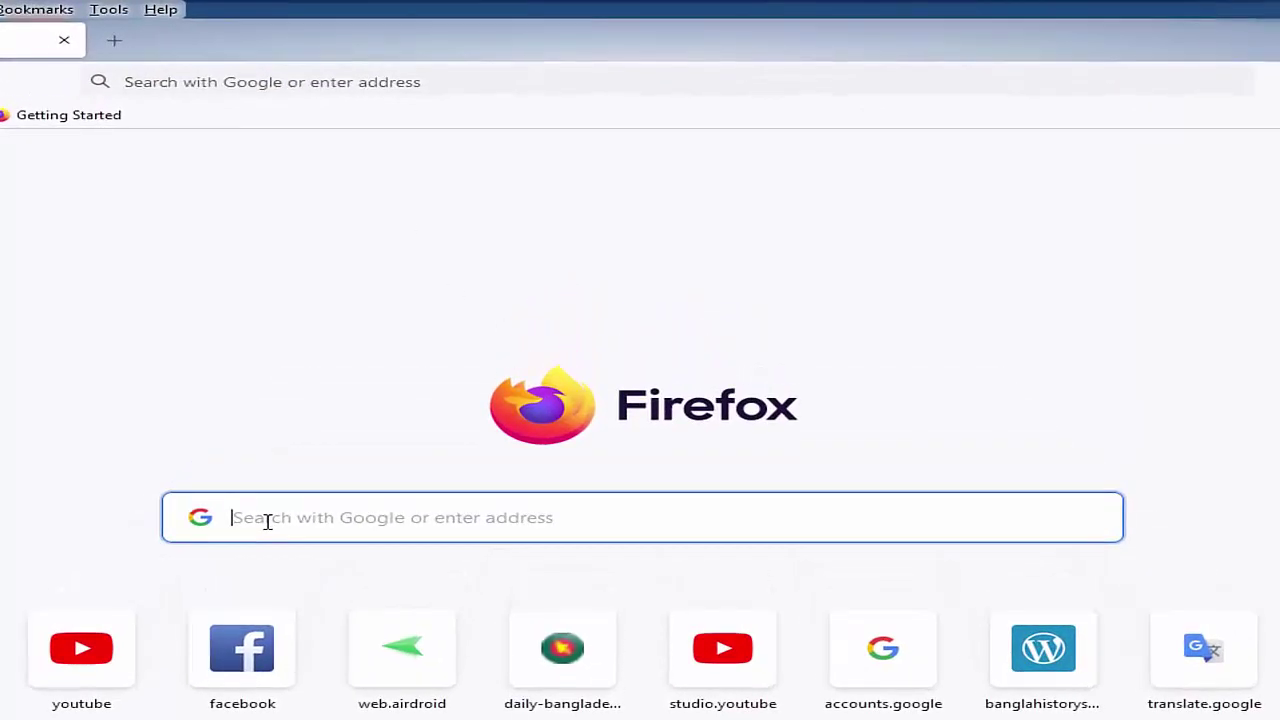
{"action": "type", "text": "mov"}
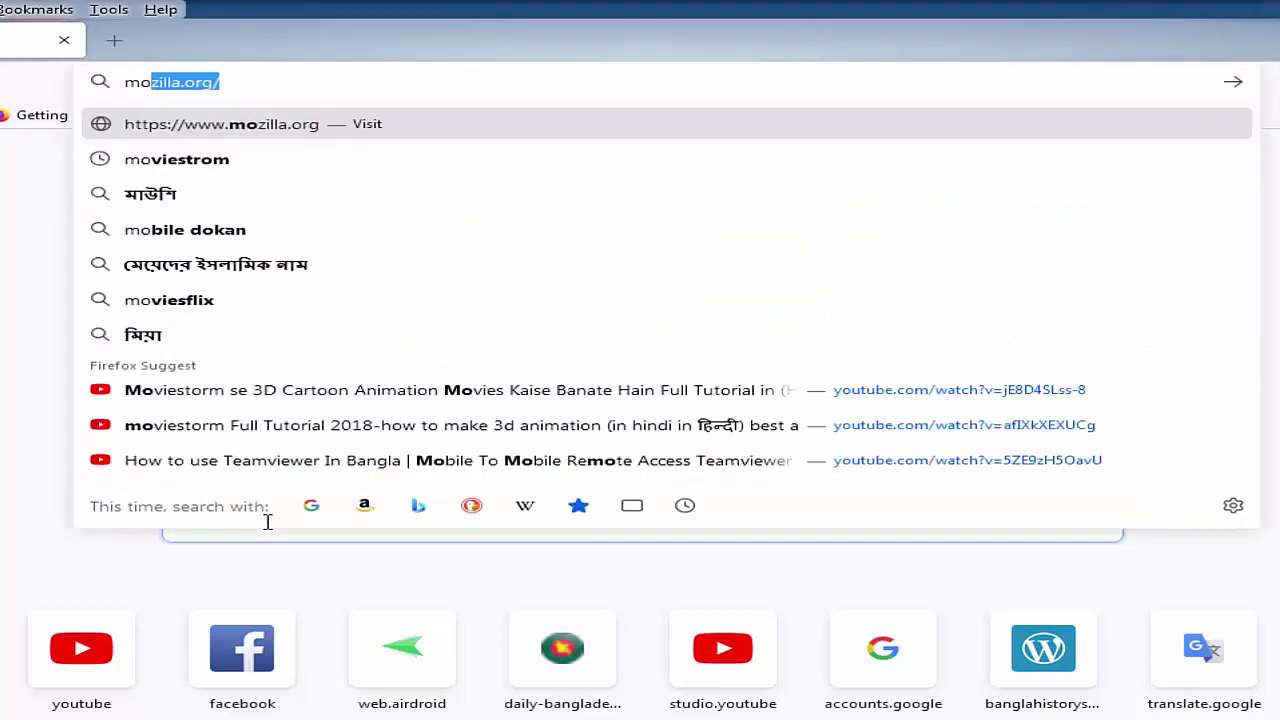
{"action": "type", "text": "ie"}
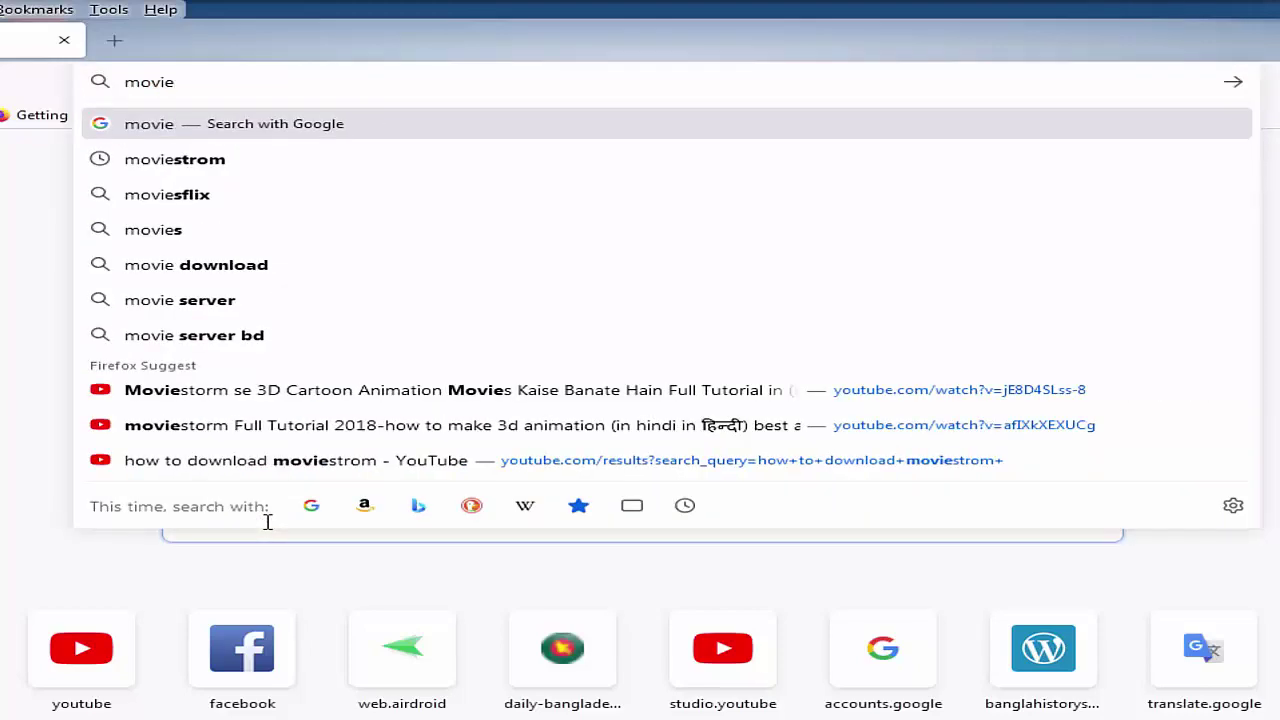
{"action": "type", "text": "s"}
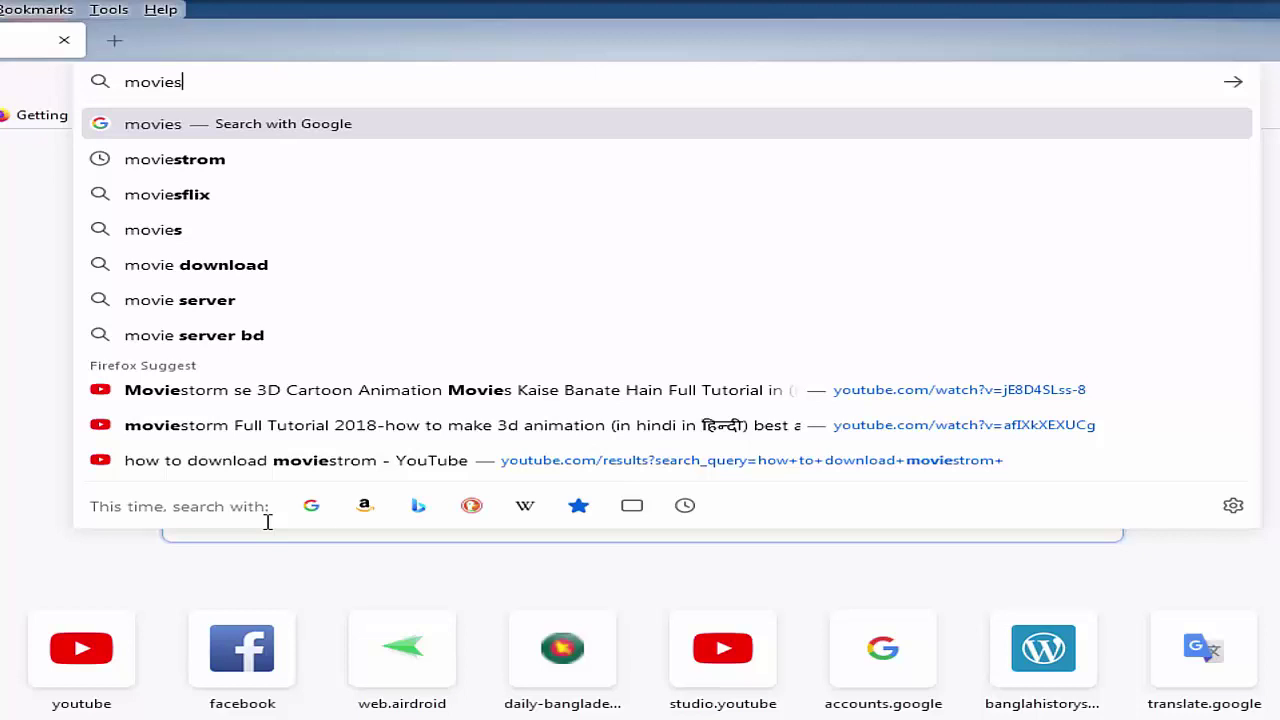
{"action": "type", "text": "trom"}
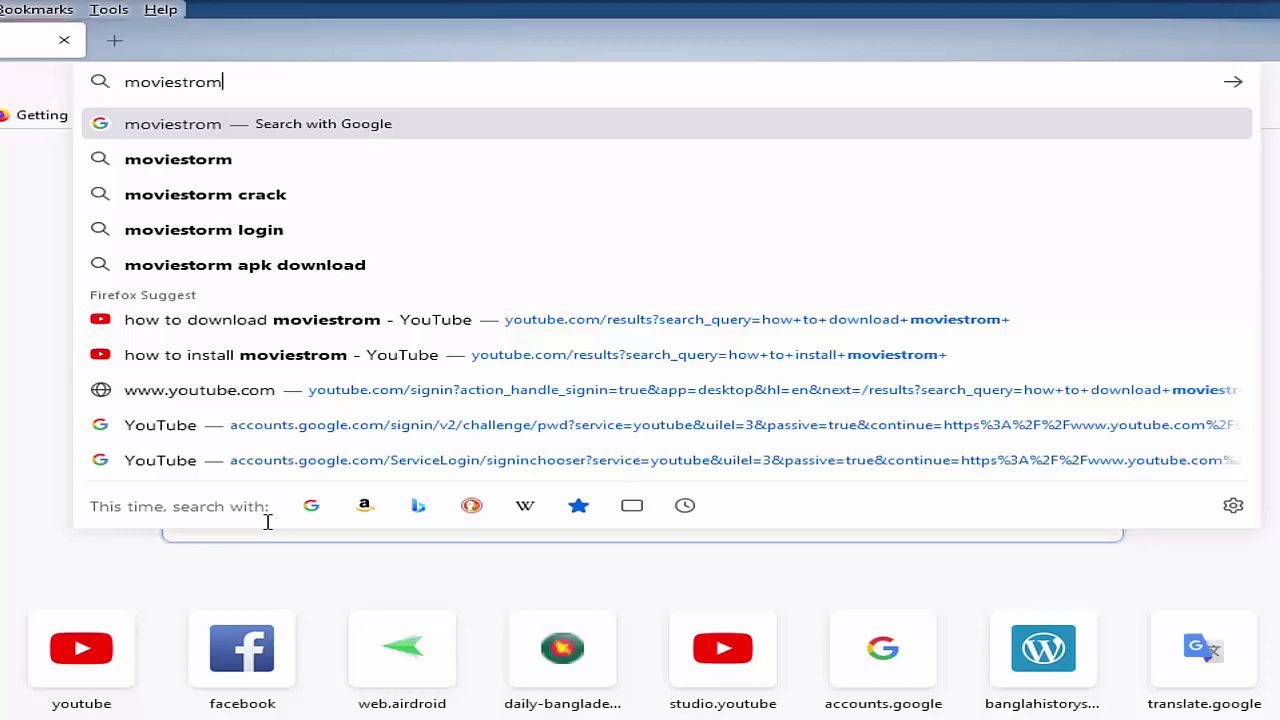
{"action": "key", "text": "Return"}
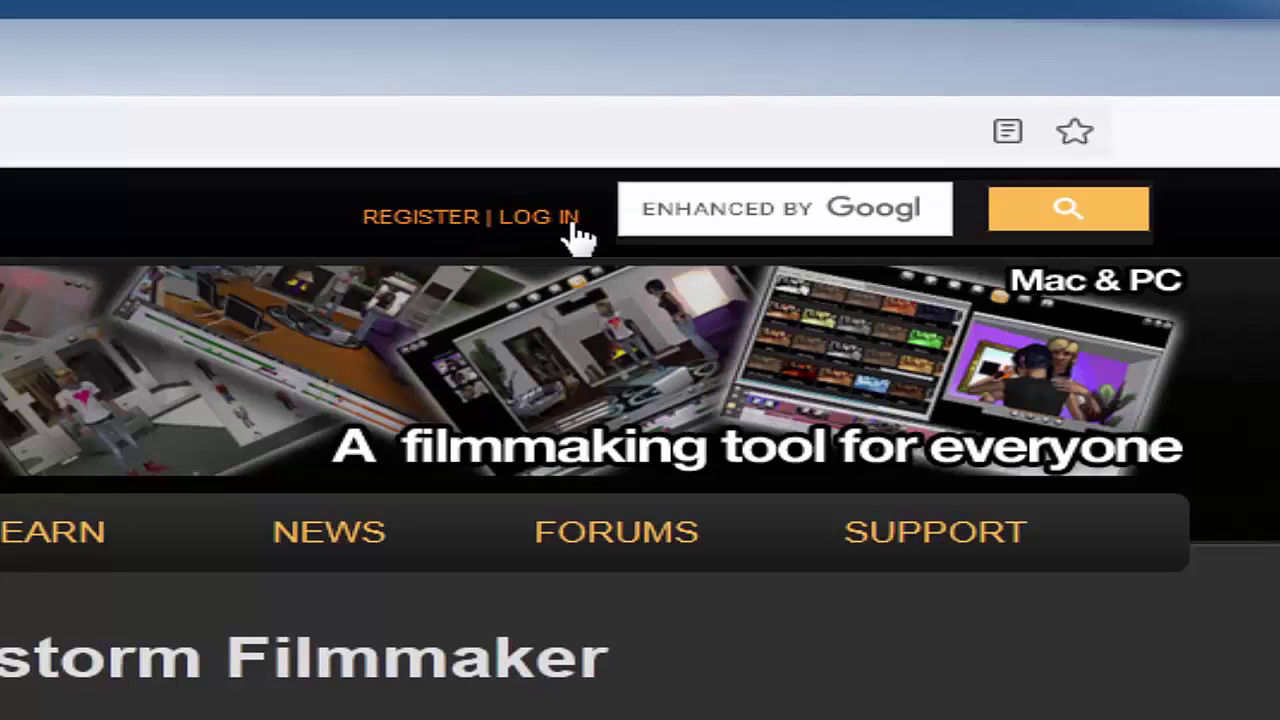
Step: Go to the Moviestorm Register page, dismiss the insecure-login warning and look over the form
{"action": "left_click", "coordinate": [418, 224]}
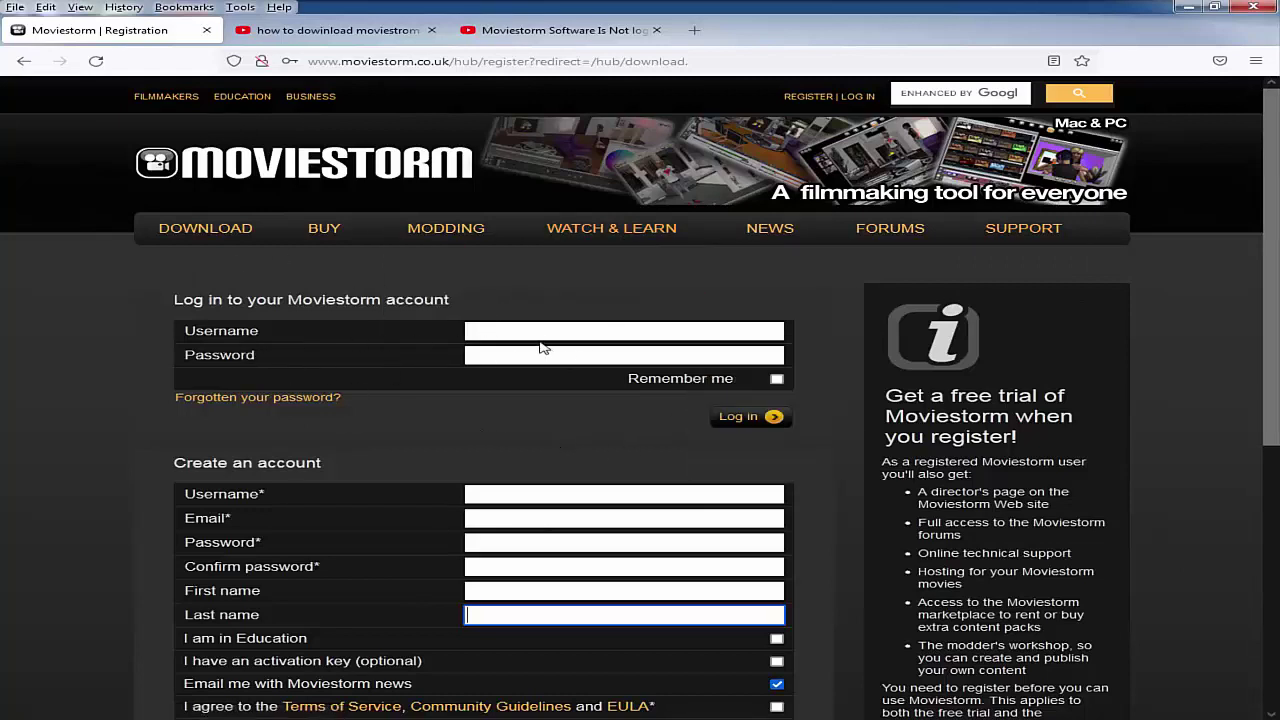
{"action": "left_click", "coordinate": [492, 334]}
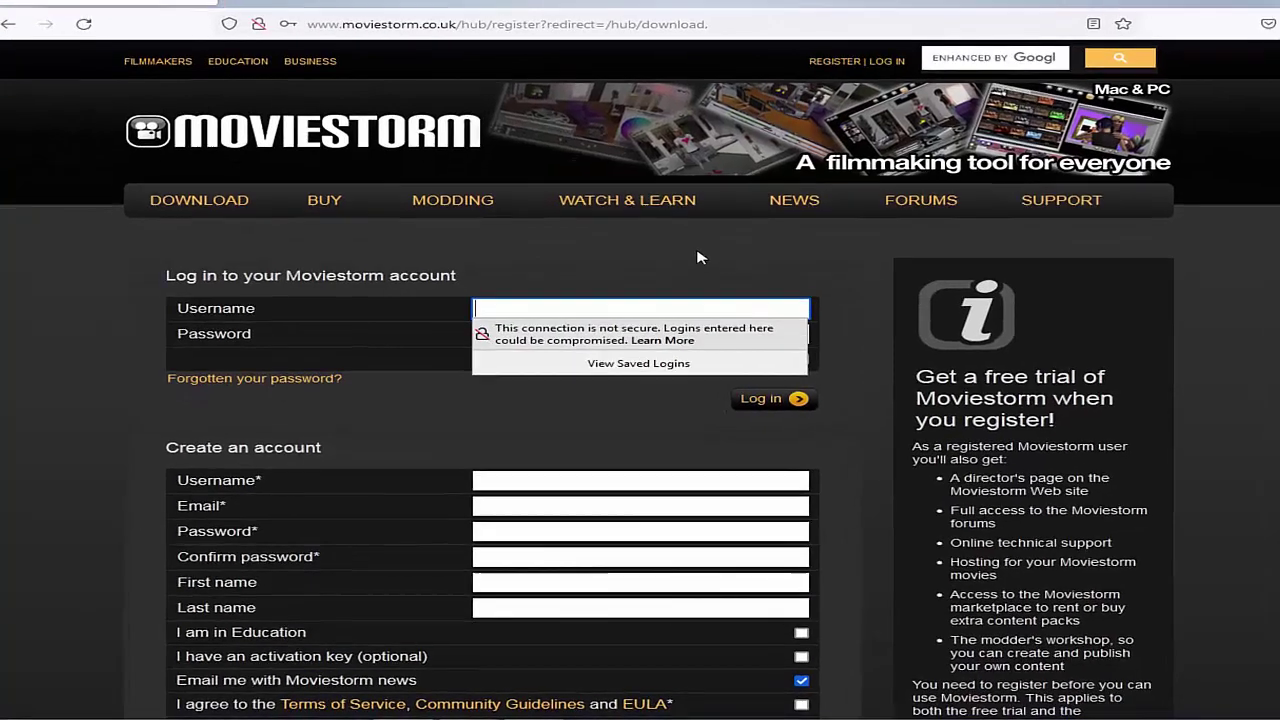
{"action": "left_click", "coordinate": [682, 282]}
{"action": "scroll", "coordinate": [570, 470], "scroll_direction": "down", "scroll_amount": 3}
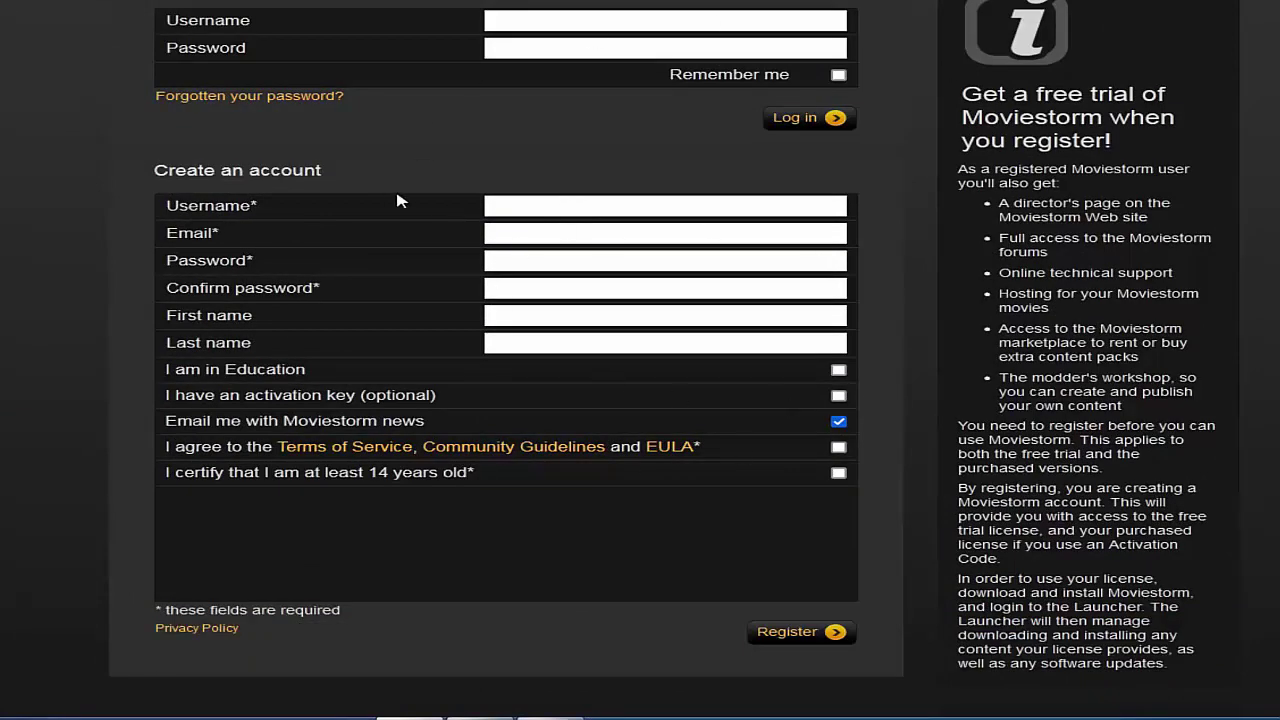
{"action": "scroll", "coordinate": [610, 330], "scroll_direction": "up", "scroll_amount": 3}
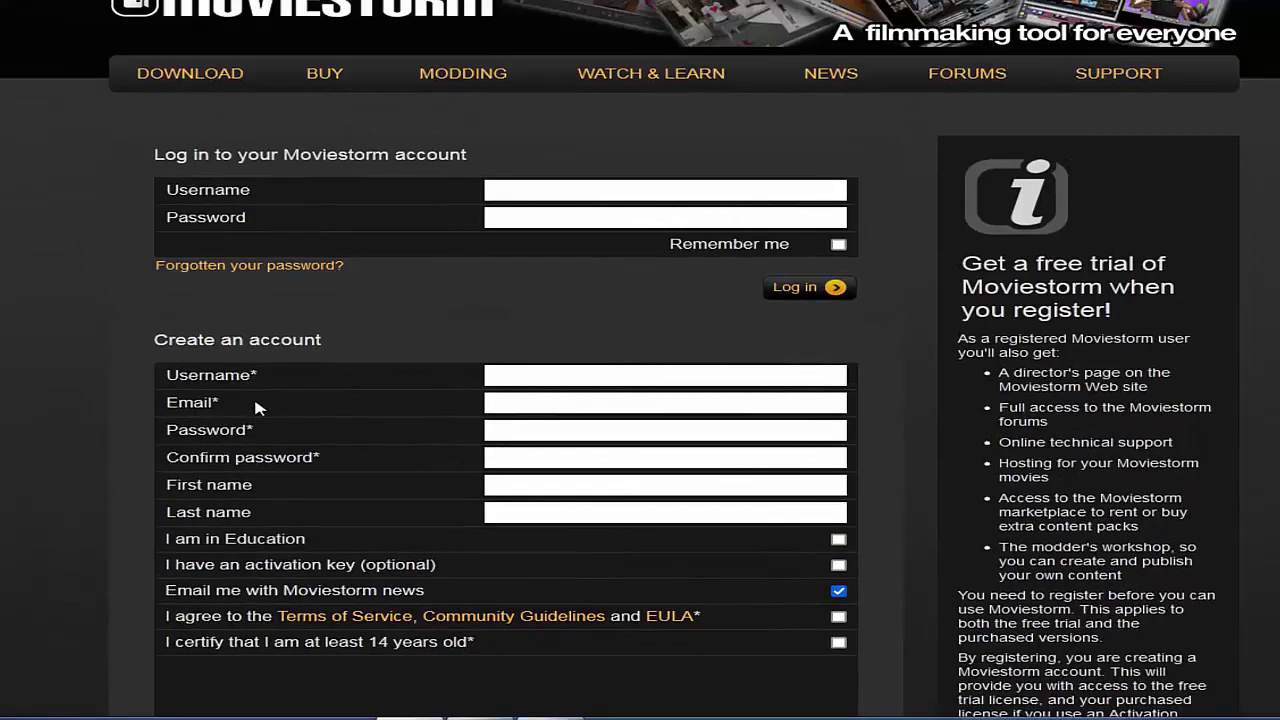
Step: Enter a username and the account's e-mail address in the Create an account form
{"action": "left_click", "coordinate": [540, 376]}
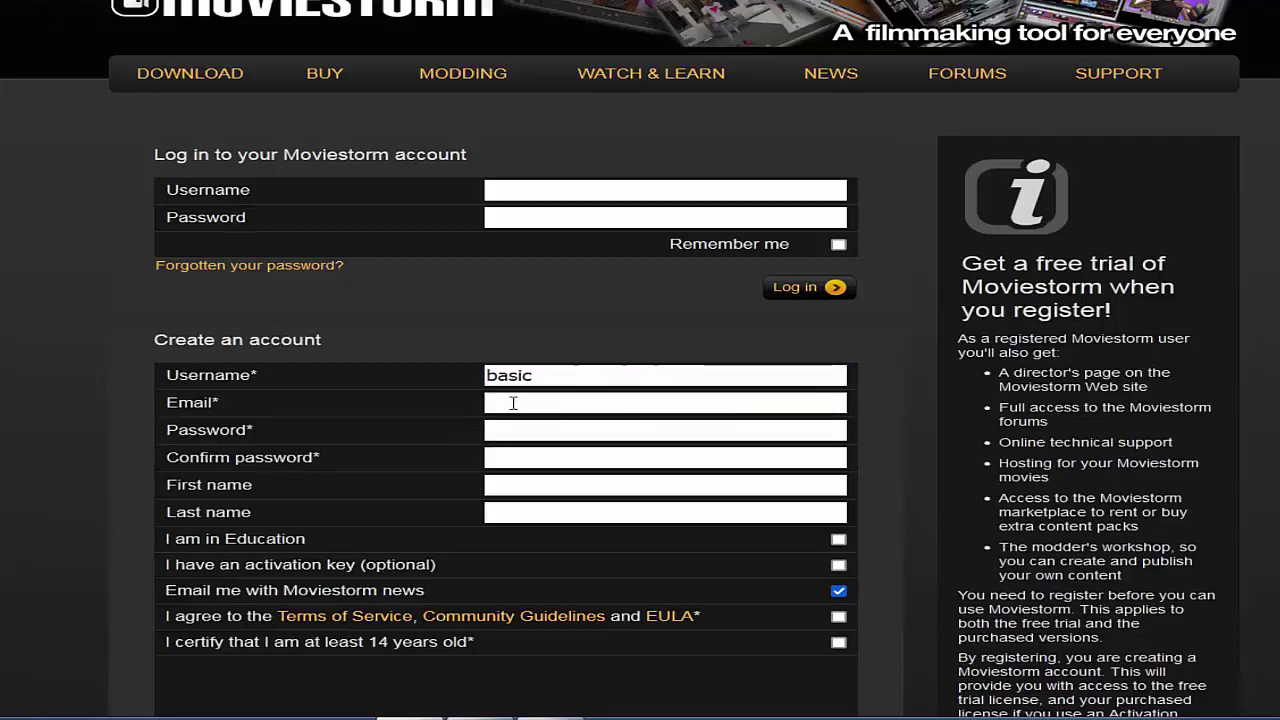
{"action": "left_click", "coordinate": [510, 402]}
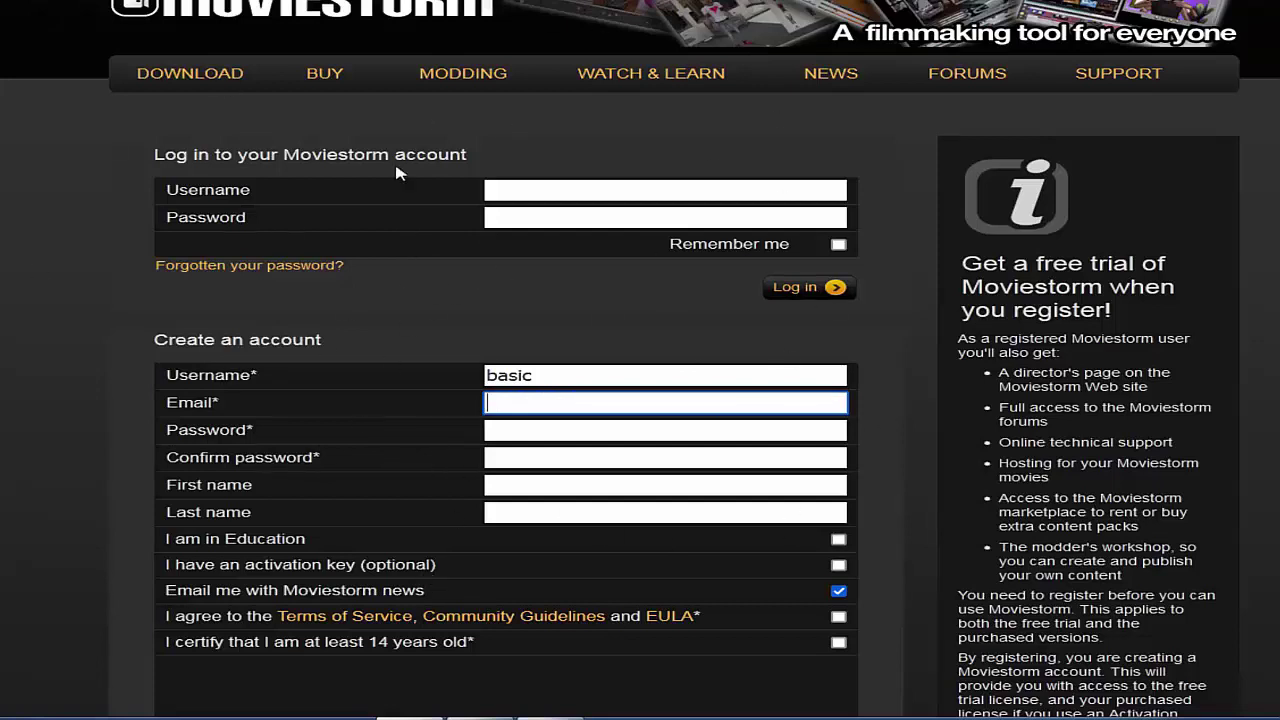
{"action": "left_click", "coordinate": [515, 403]}
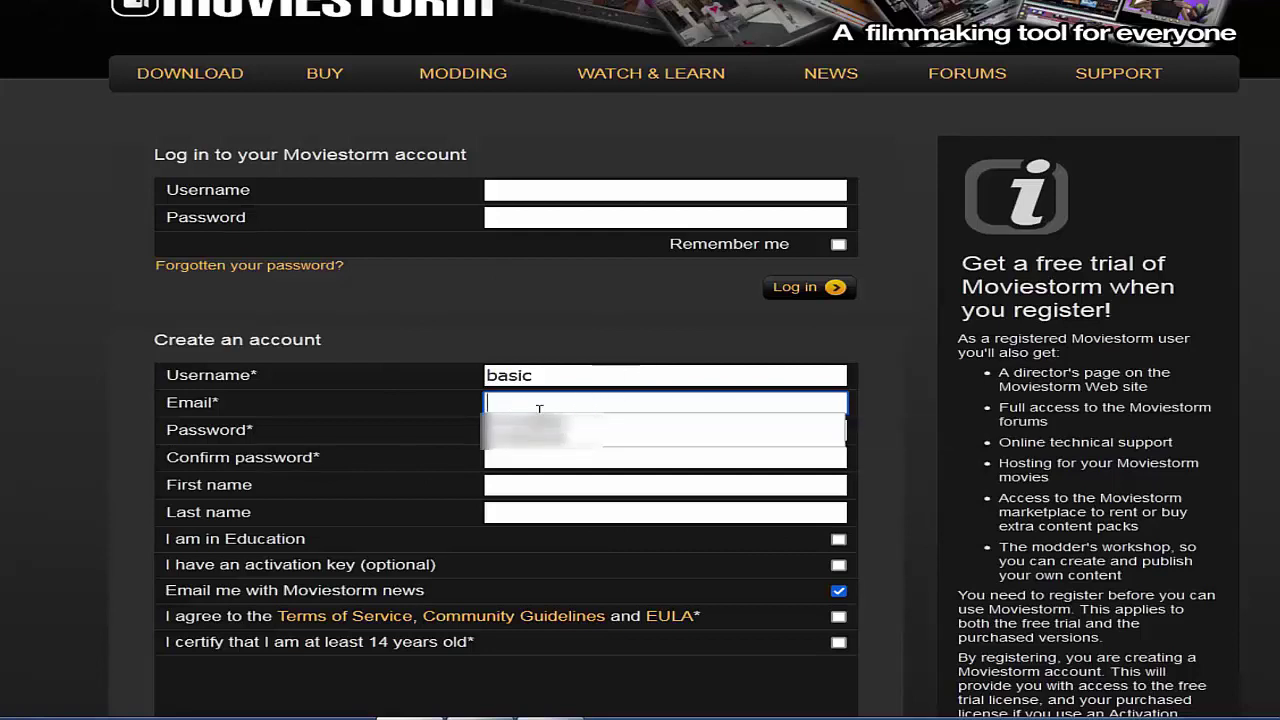
{"action": "left_click", "coordinate": [537, 404]}
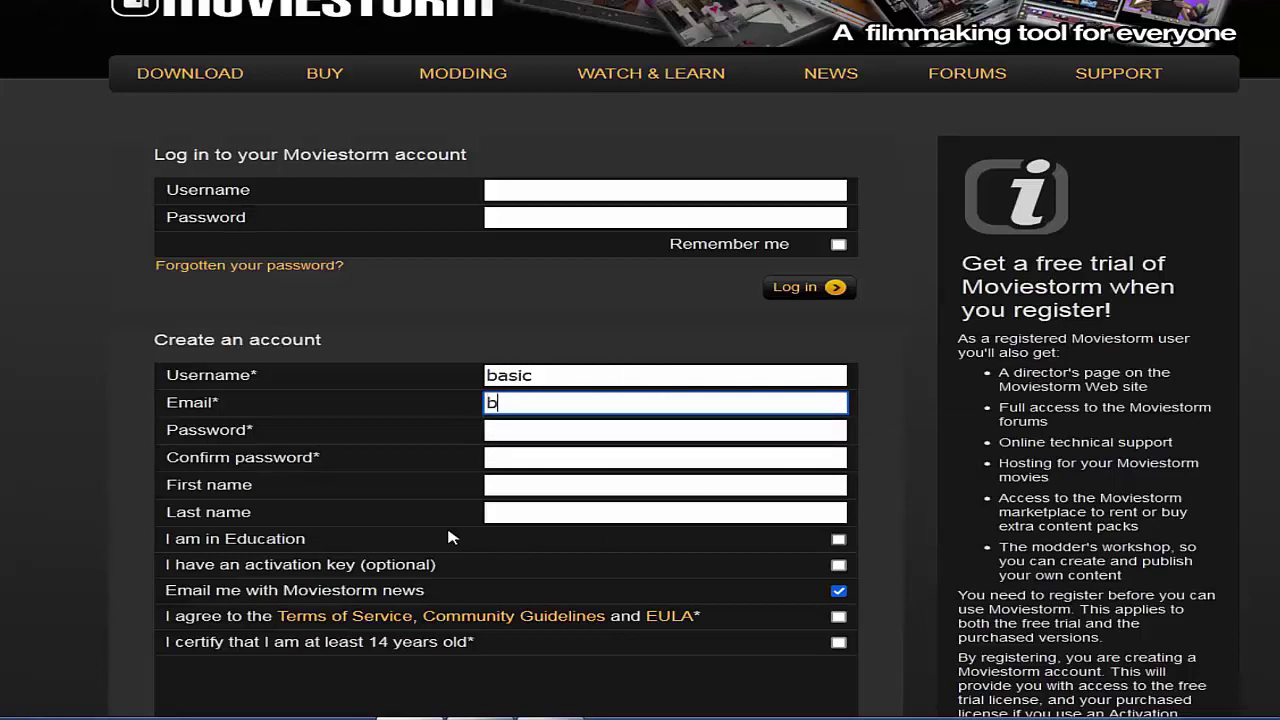
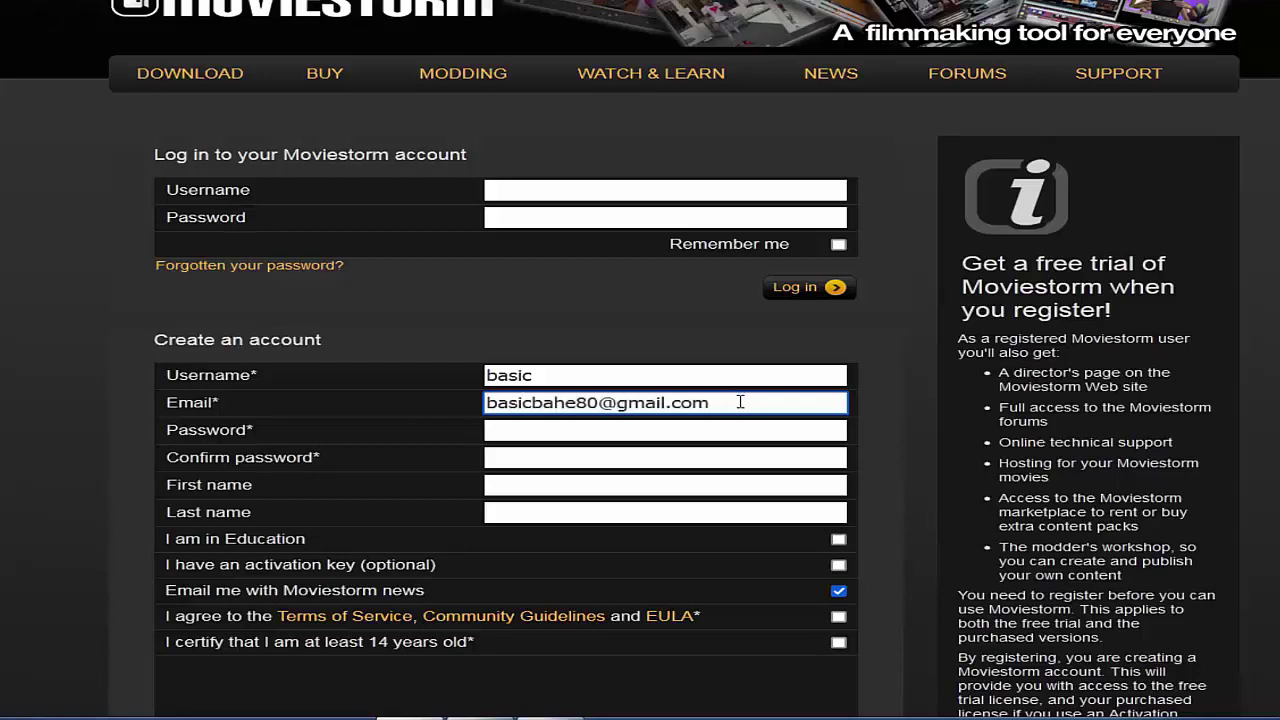
{"action": "left_click_drag", "start_coordinate": [740, 400], "coordinate": [451, 408]}
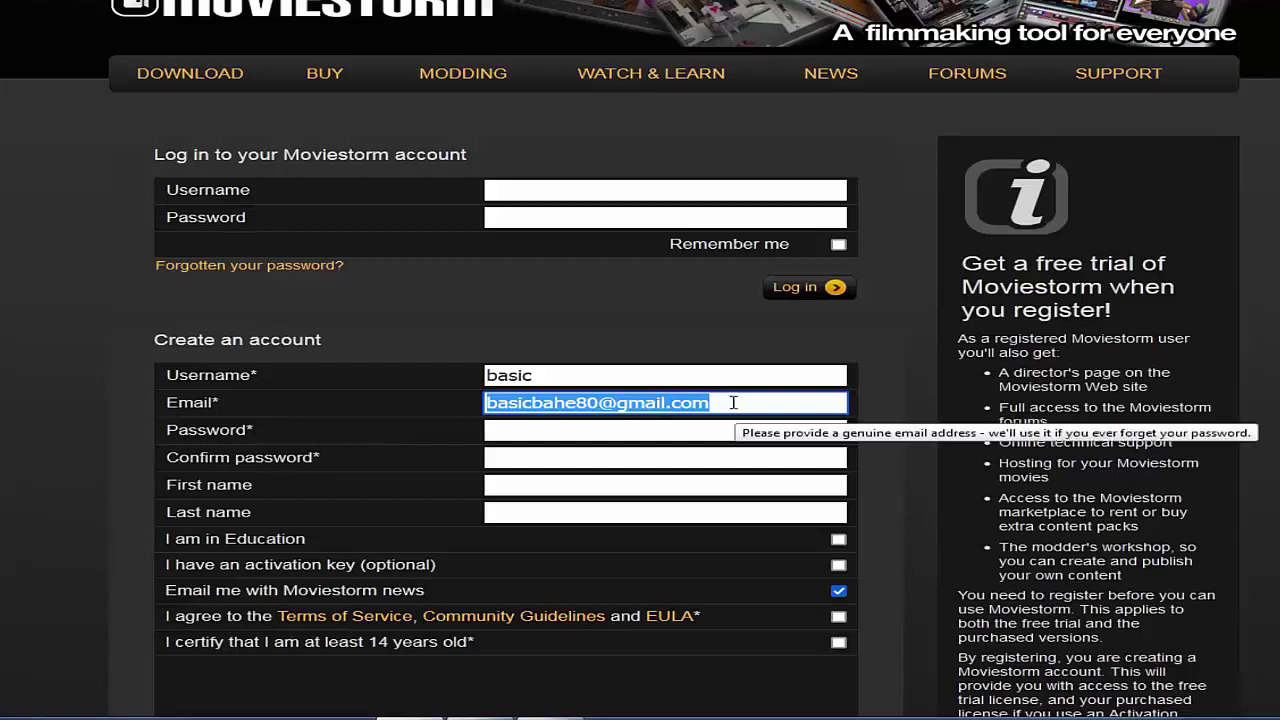
{"action": "left_click_drag", "start_coordinate": [736, 405], "coordinate": [484, 405]}
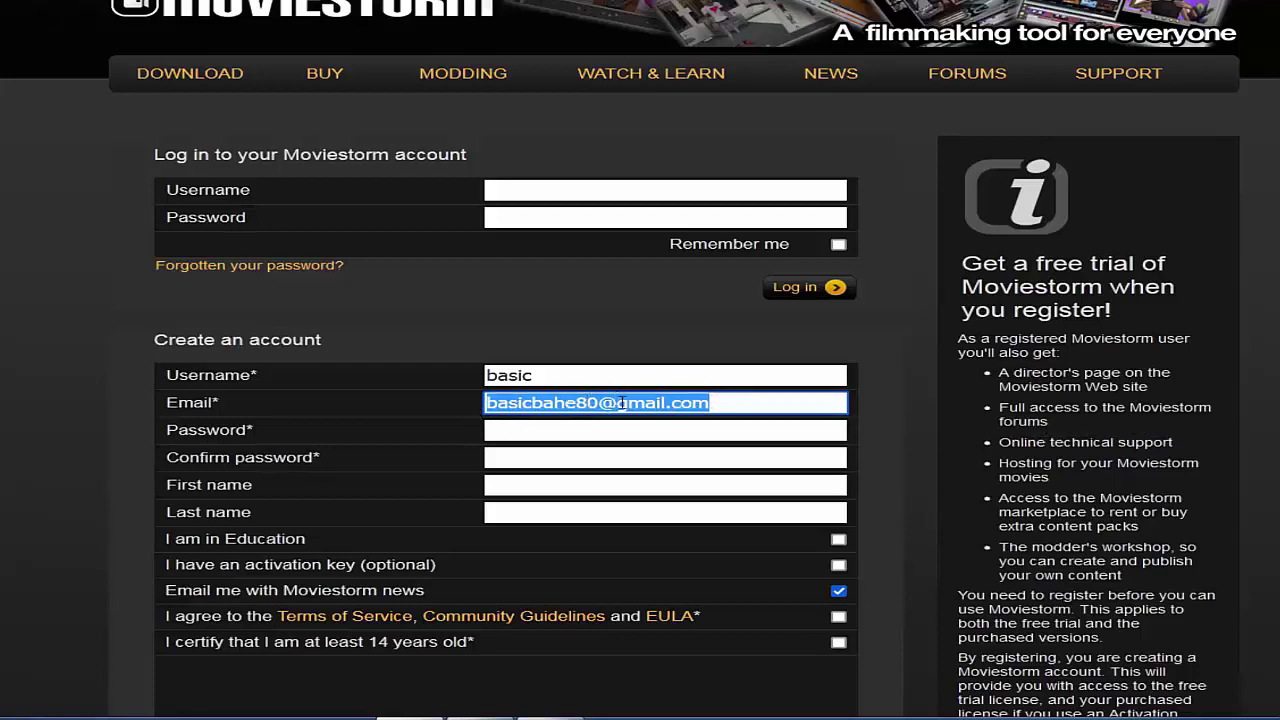
Step: Enter the six-character password in both Password and Confirm password fields
{"action": "left_click", "coordinate": [599, 428]}
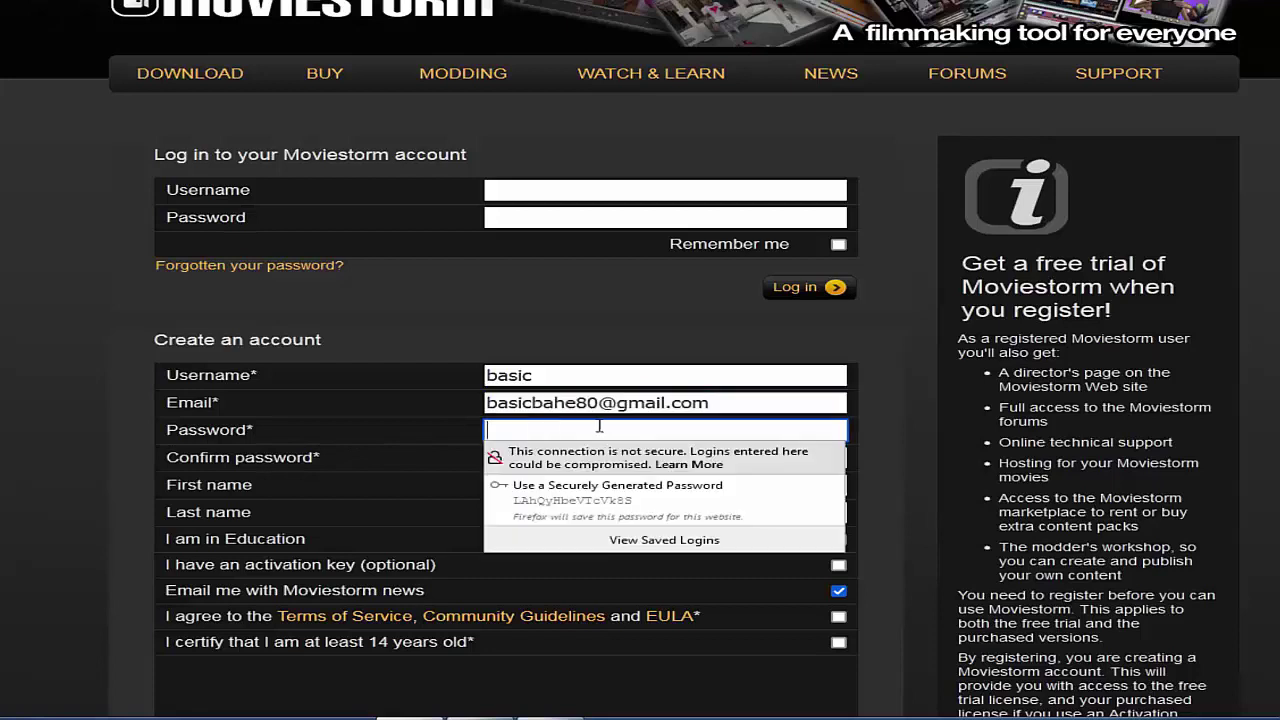
{"action": "left_click", "coordinate": [519, 428]}
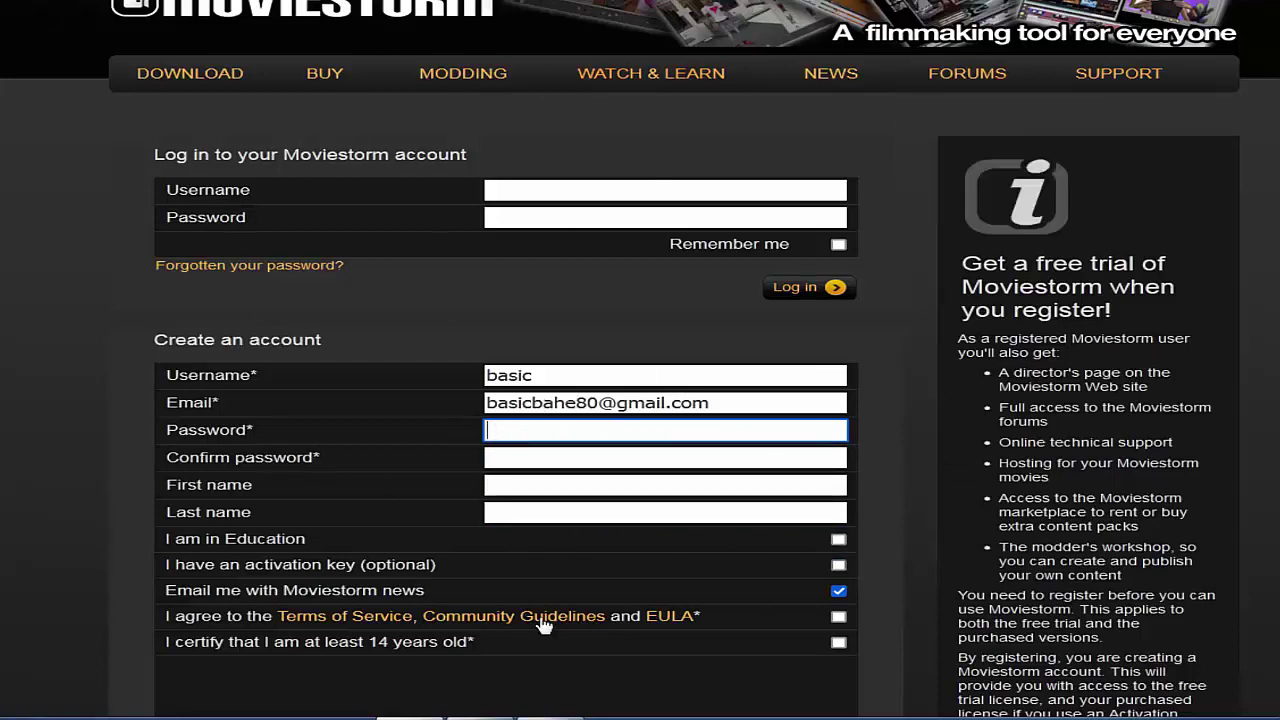
{"action": "left_click", "coordinate": [497, 432]}
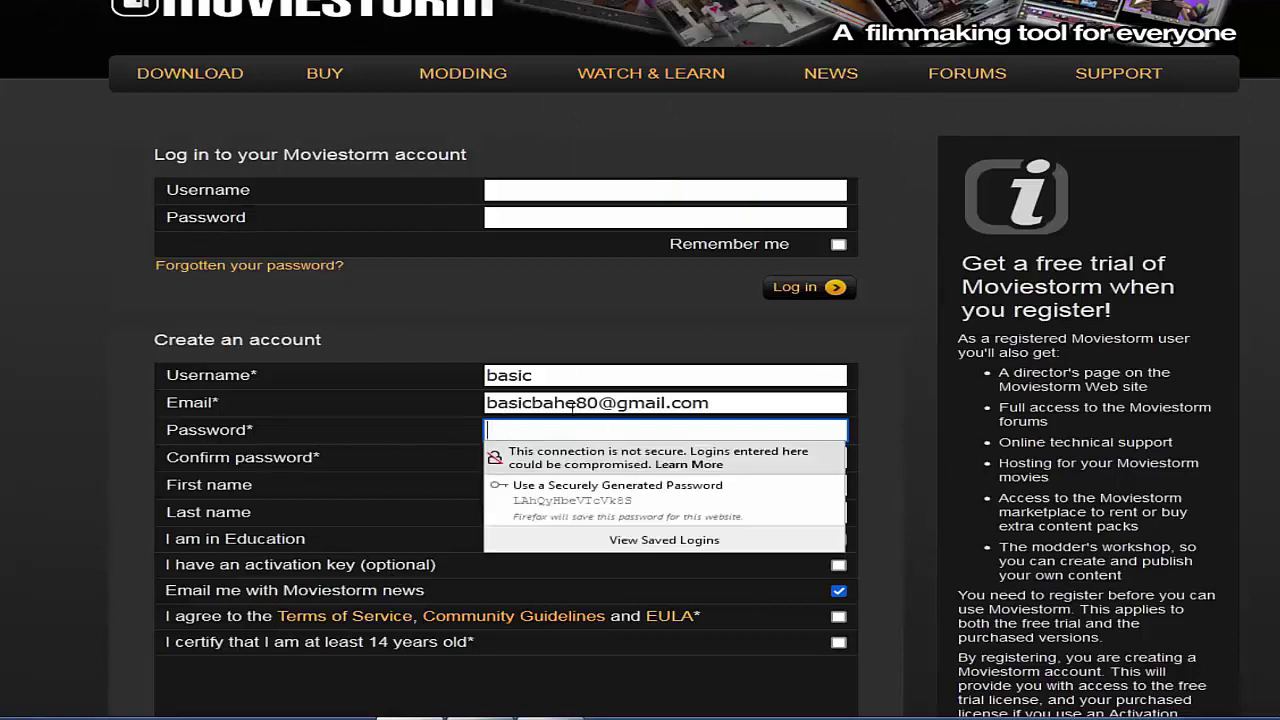
{"action": "left_click", "coordinate": [578, 402]}
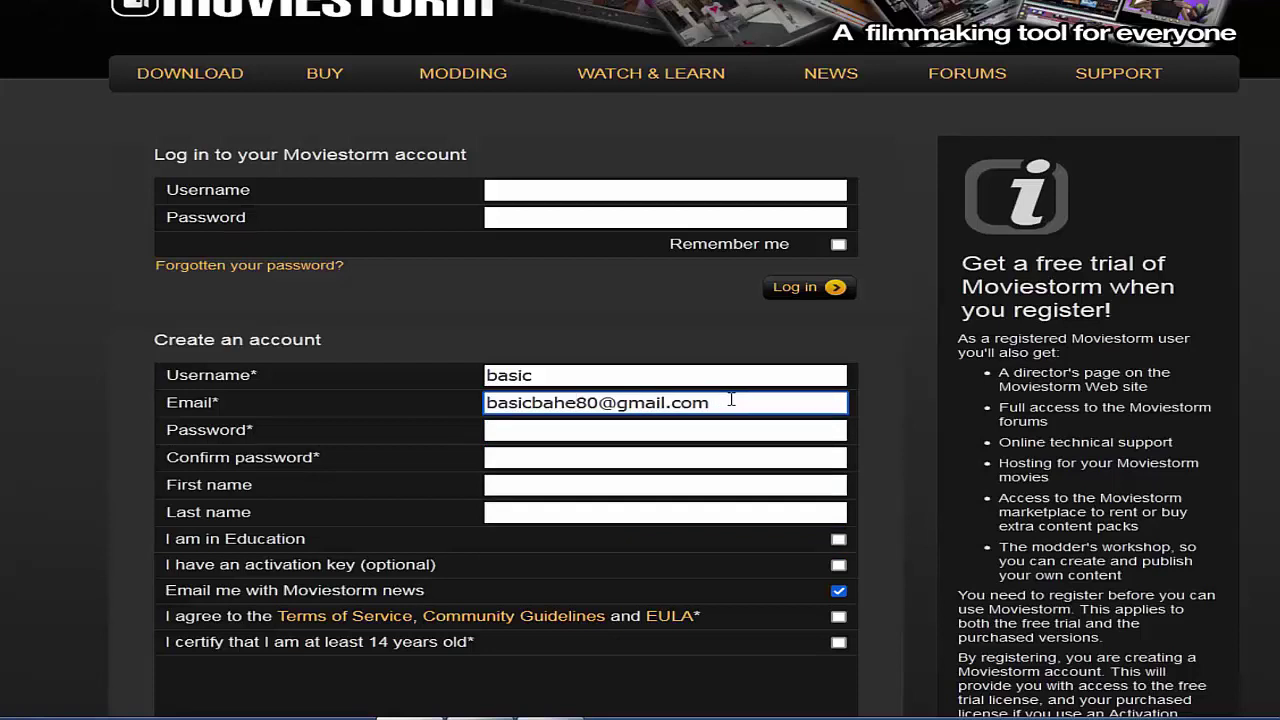
{"action": "left_click_drag", "start_coordinate": [711, 402], "coordinate": [487, 404]}
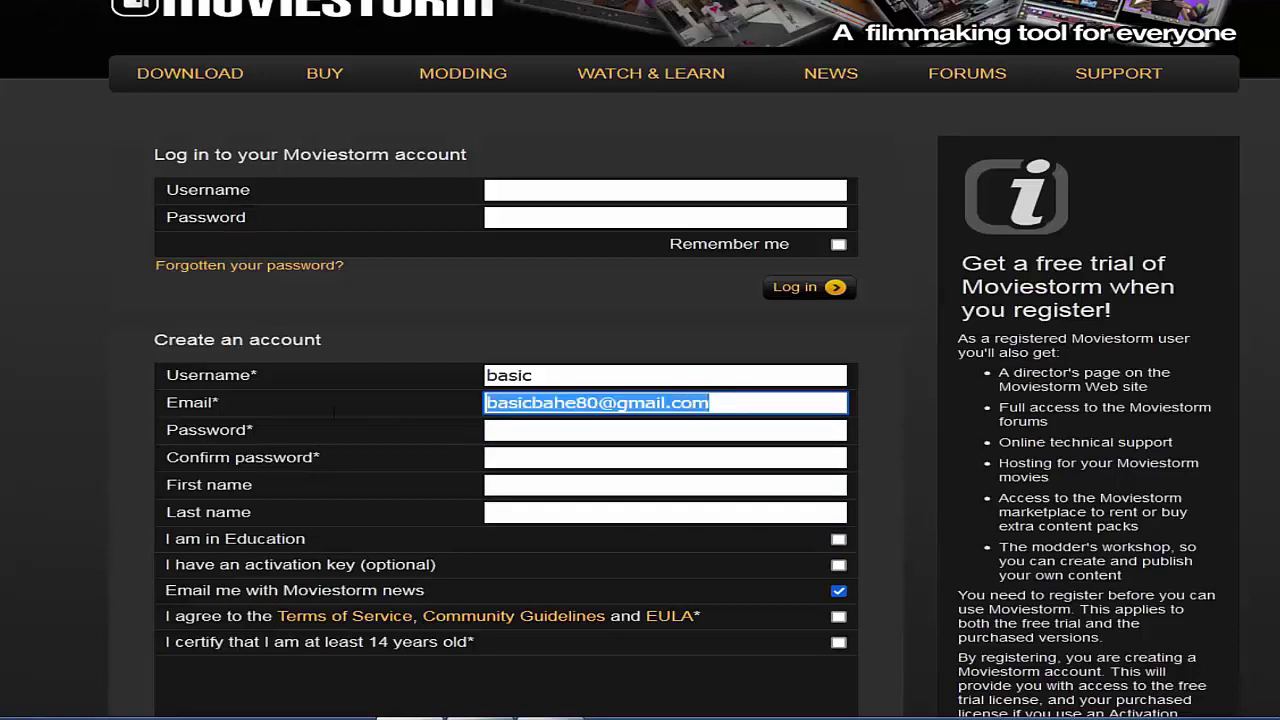
{"action": "left_click", "coordinate": [535, 430]}
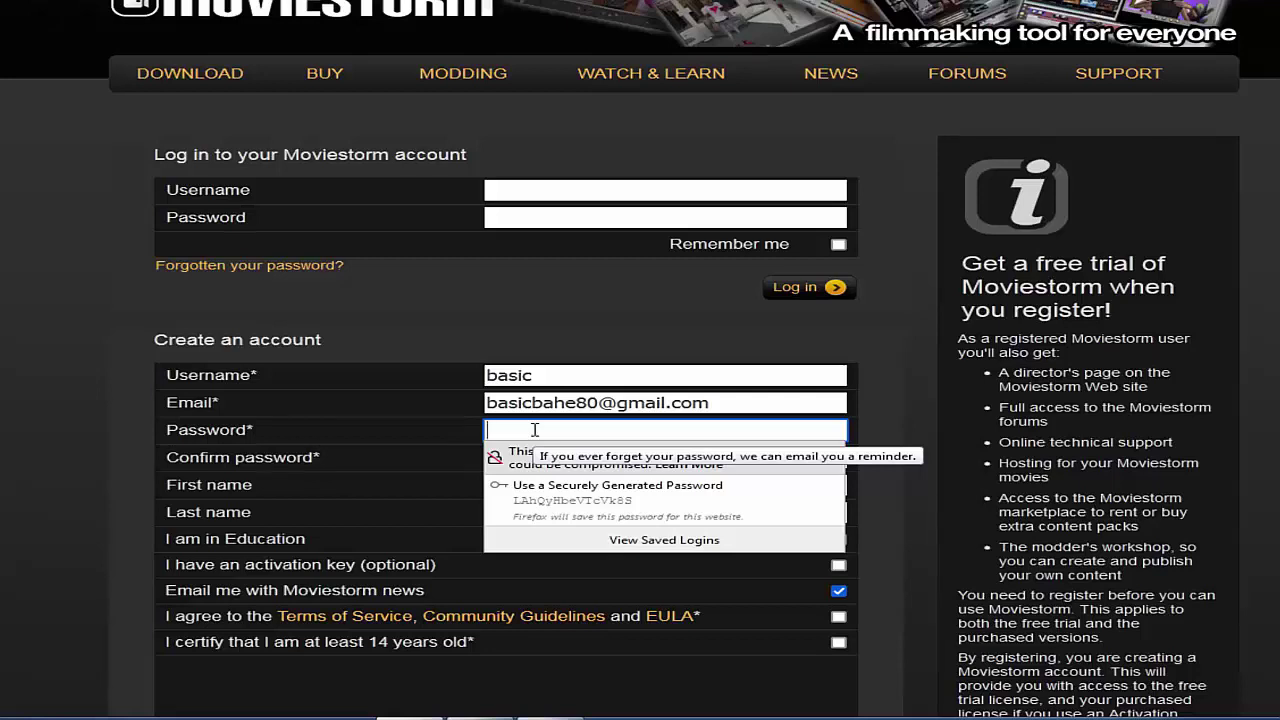
{"action": "type", "text": "••"}
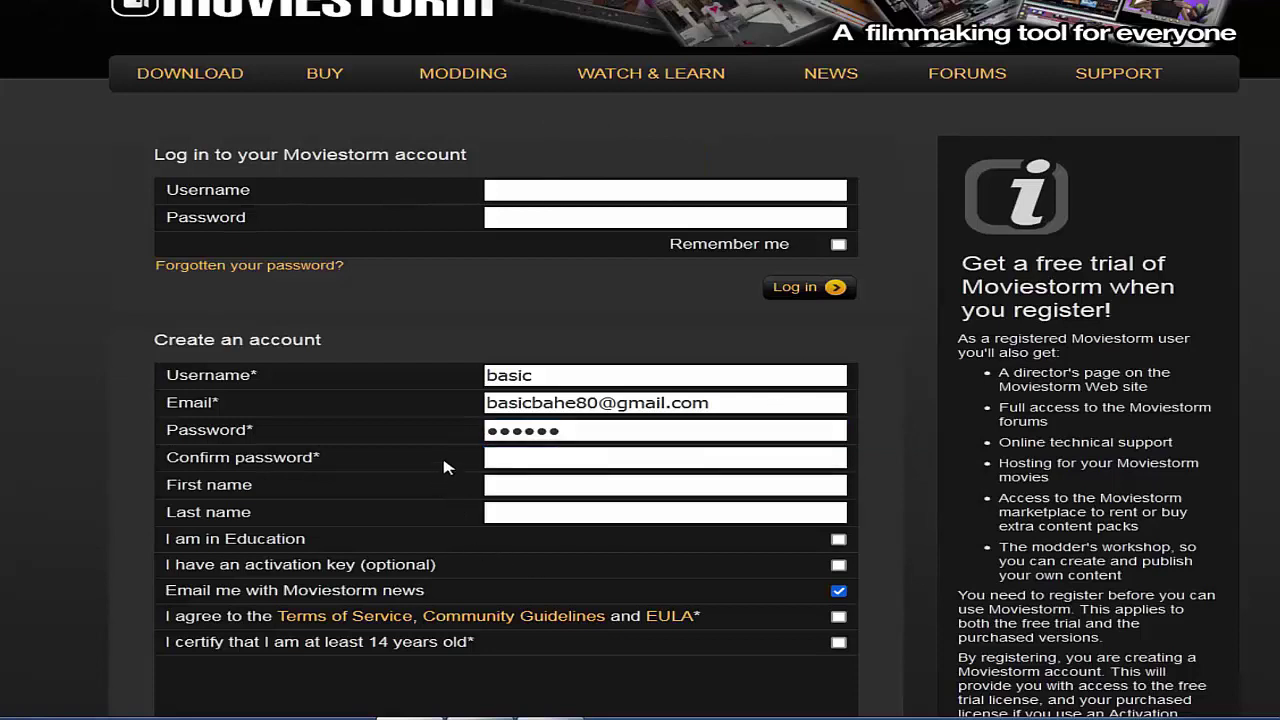
{"action": "left_click", "coordinate": [510, 457]}
{"action": "type", "text": "••••"}
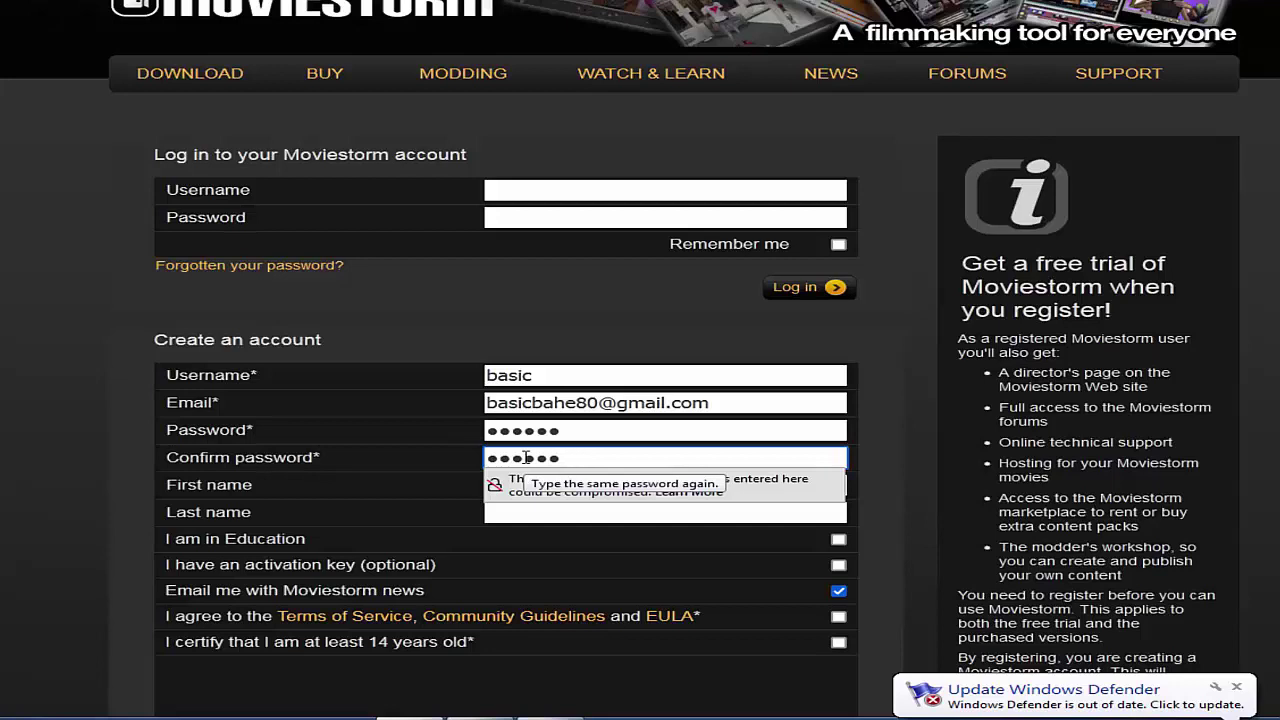
{"action": "type", "text": "••"}
{"action": "left_click", "coordinate": [534, 482]}
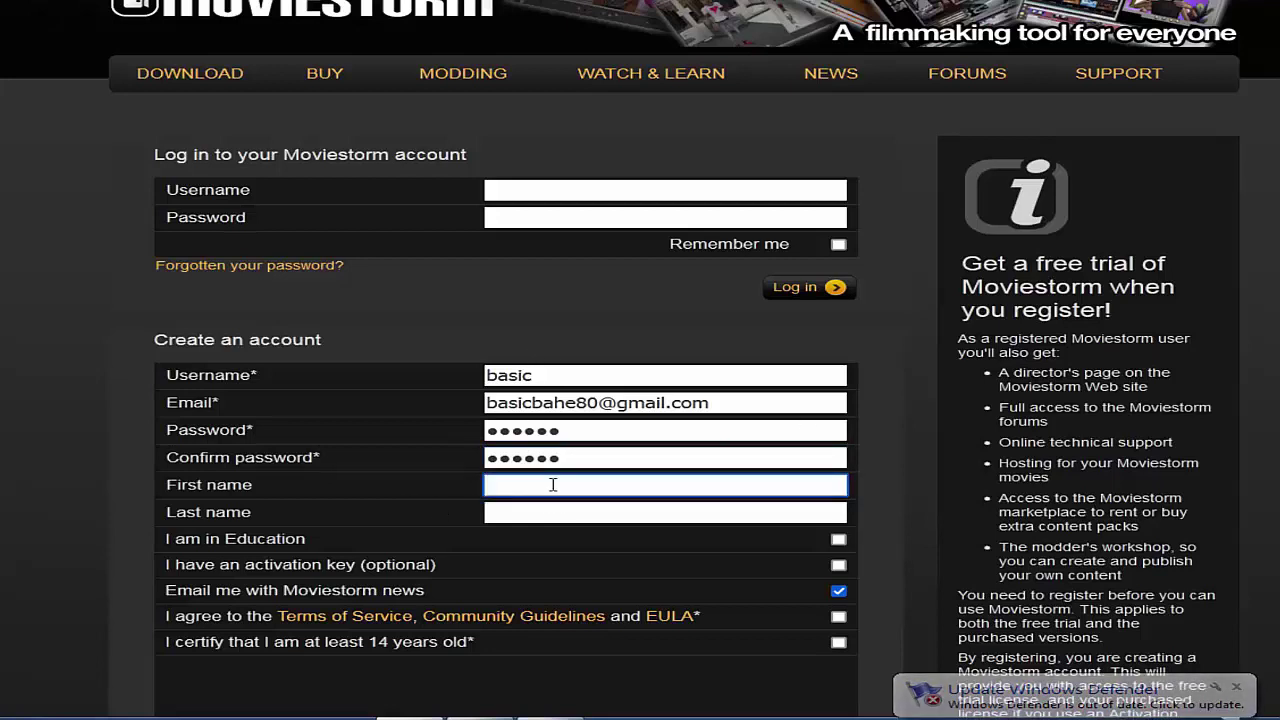
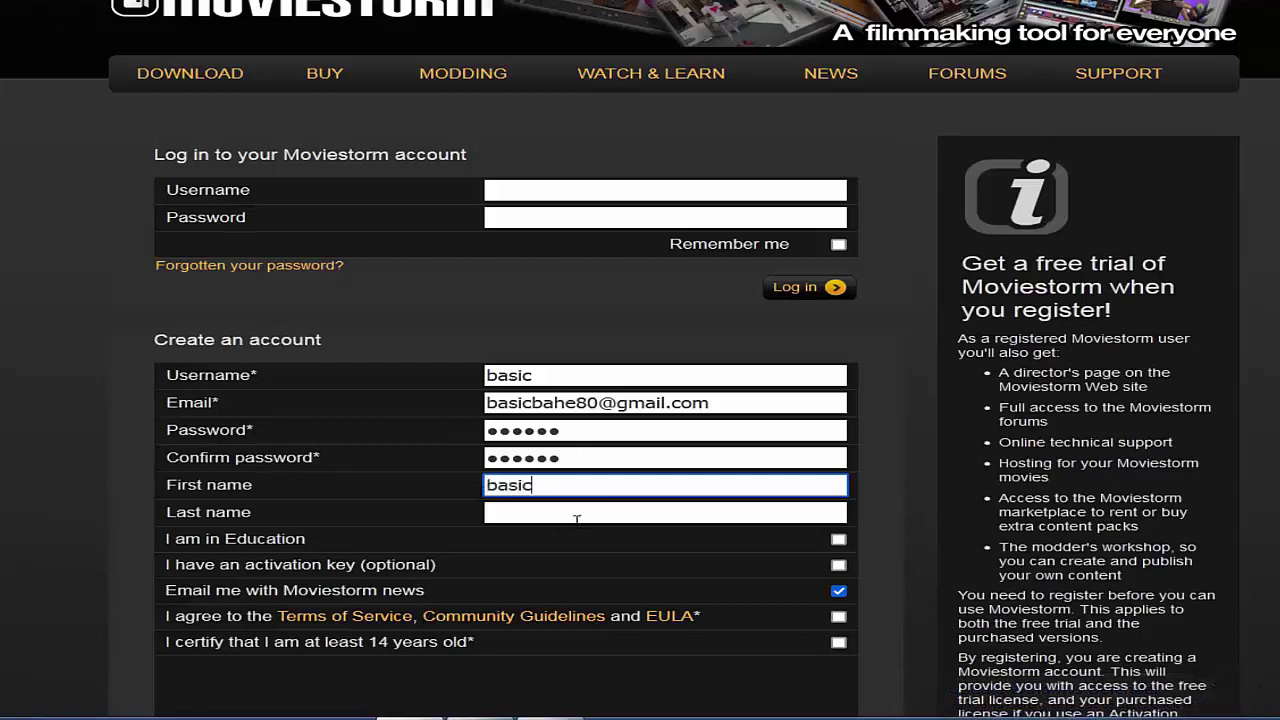
Step: Type the user's first name and last name into their fields, completing every text field
{"action": "left_click", "coordinate": [576, 518]}
{"action": "type", "text": "bahe"}
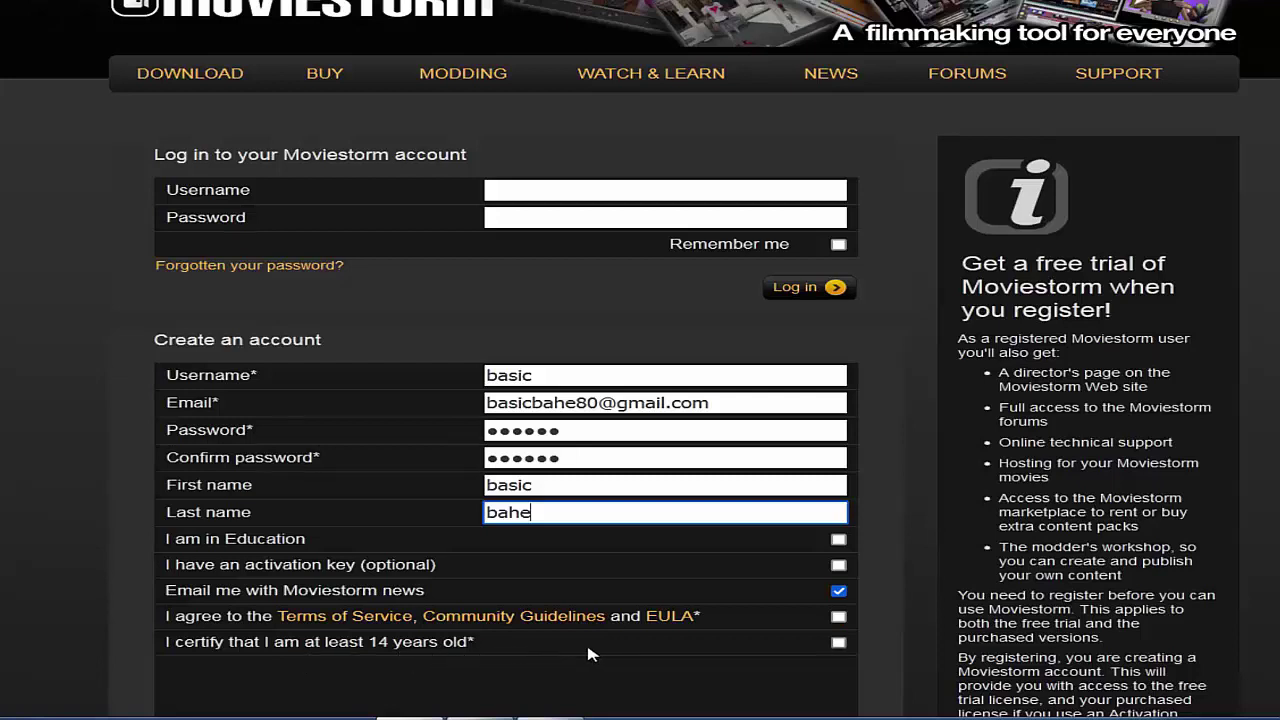
Step: Opt out of Moviestorm news e-mails, tick 'I am in Education' and agree to the Terms of Service
{"action": "left_click", "coordinate": [838, 591]}
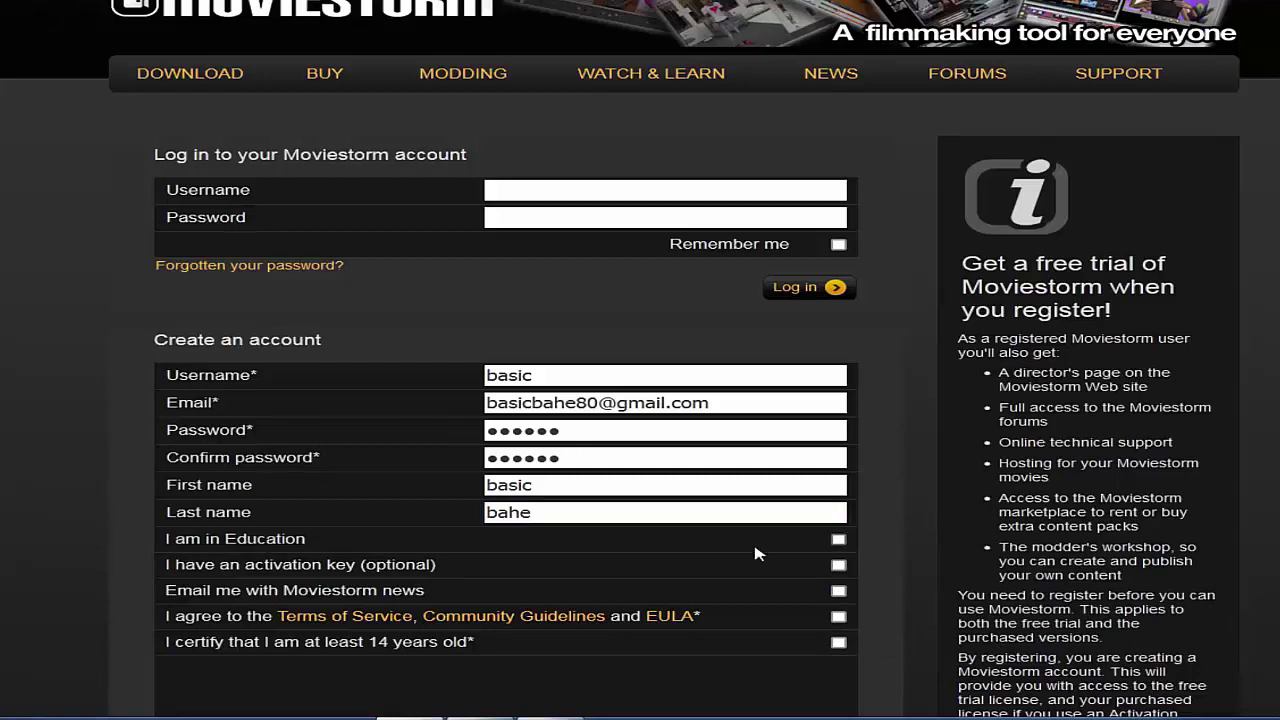
{"action": "left_click", "coordinate": [838, 541]}
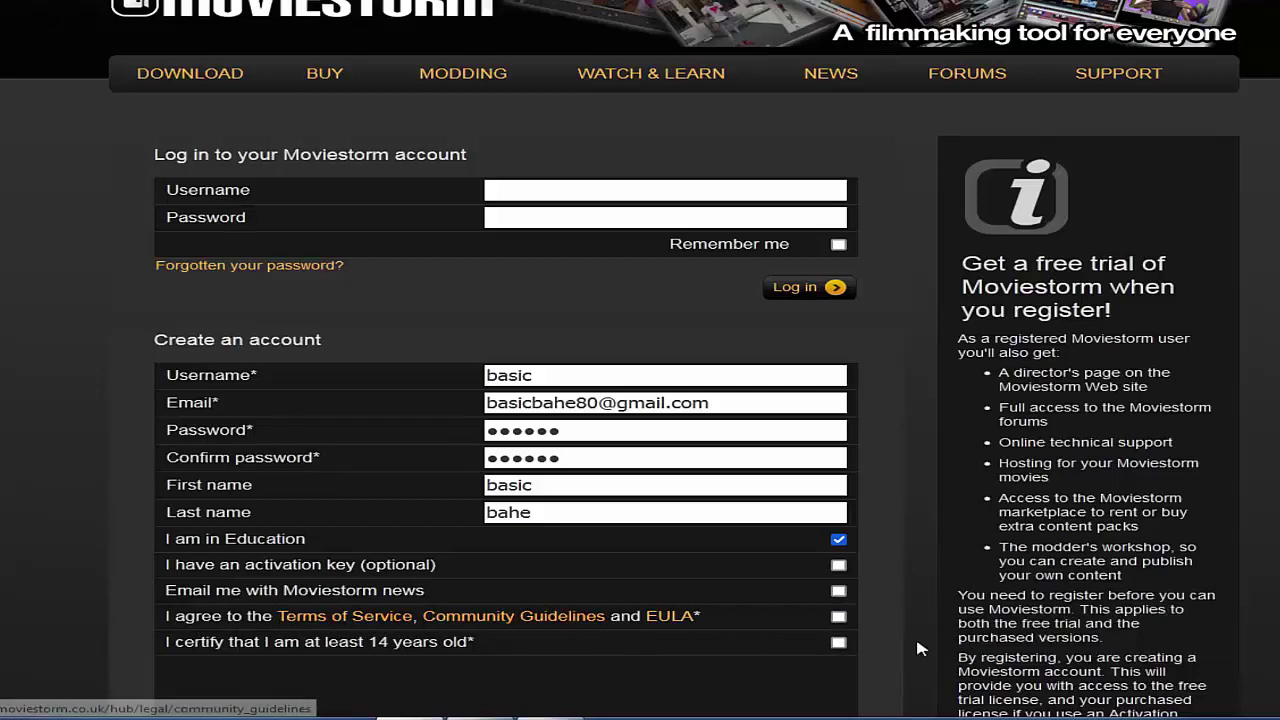
{"action": "left_click", "coordinate": [838, 618]}
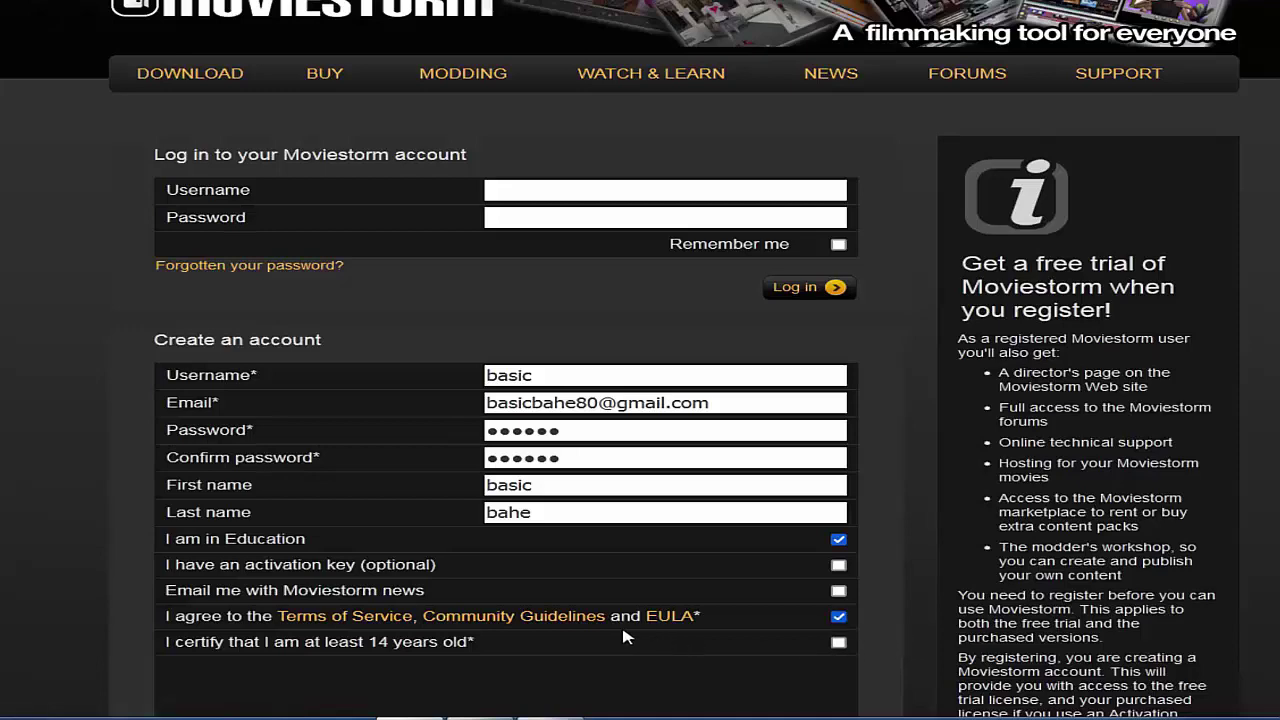
Step: Tick the box certifying the user is at least 14 years old
{"action": "scroll", "coordinate": [720, 426], "scroll_direction": "up", "scroll_amount": 1}
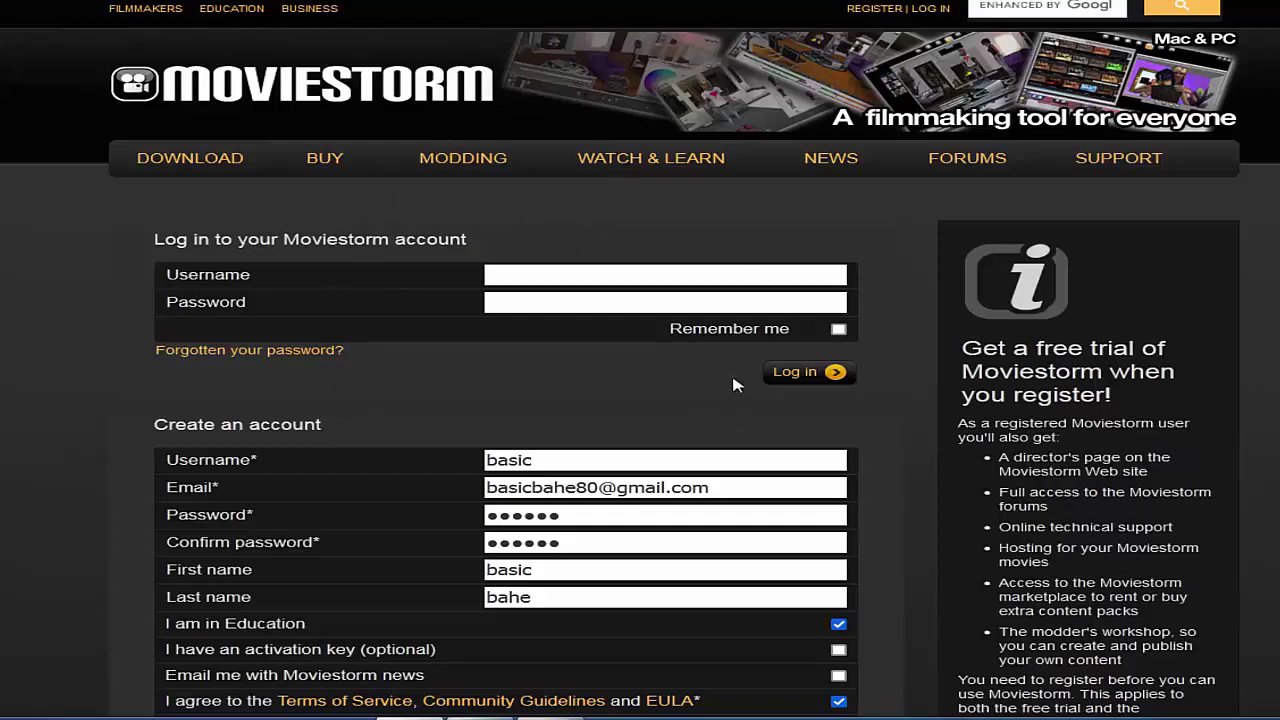
{"action": "scroll", "coordinate": [578, 375], "scroll_direction": "down", "scroll_amount": 3}
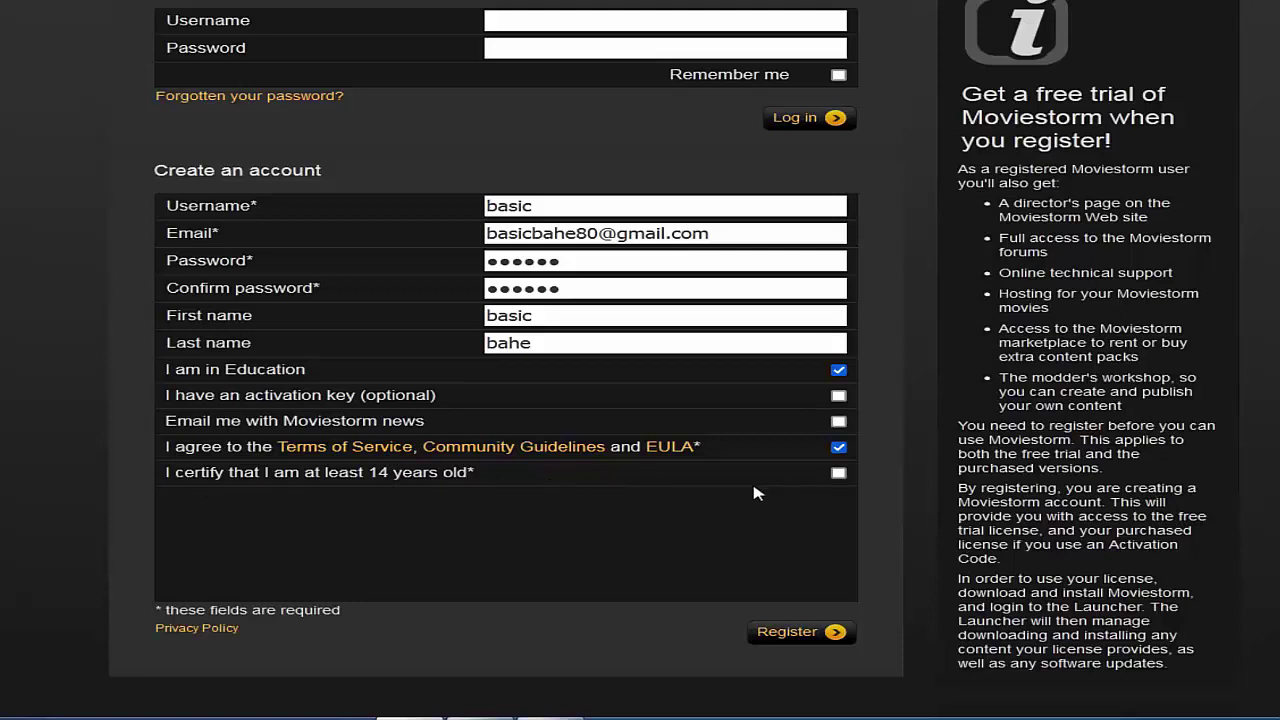
{"action": "left_click", "coordinate": [838, 474]}
{"action": "scroll", "coordinate": [572, 512], "scroll_direction": "down", "scroll_amount": 3}
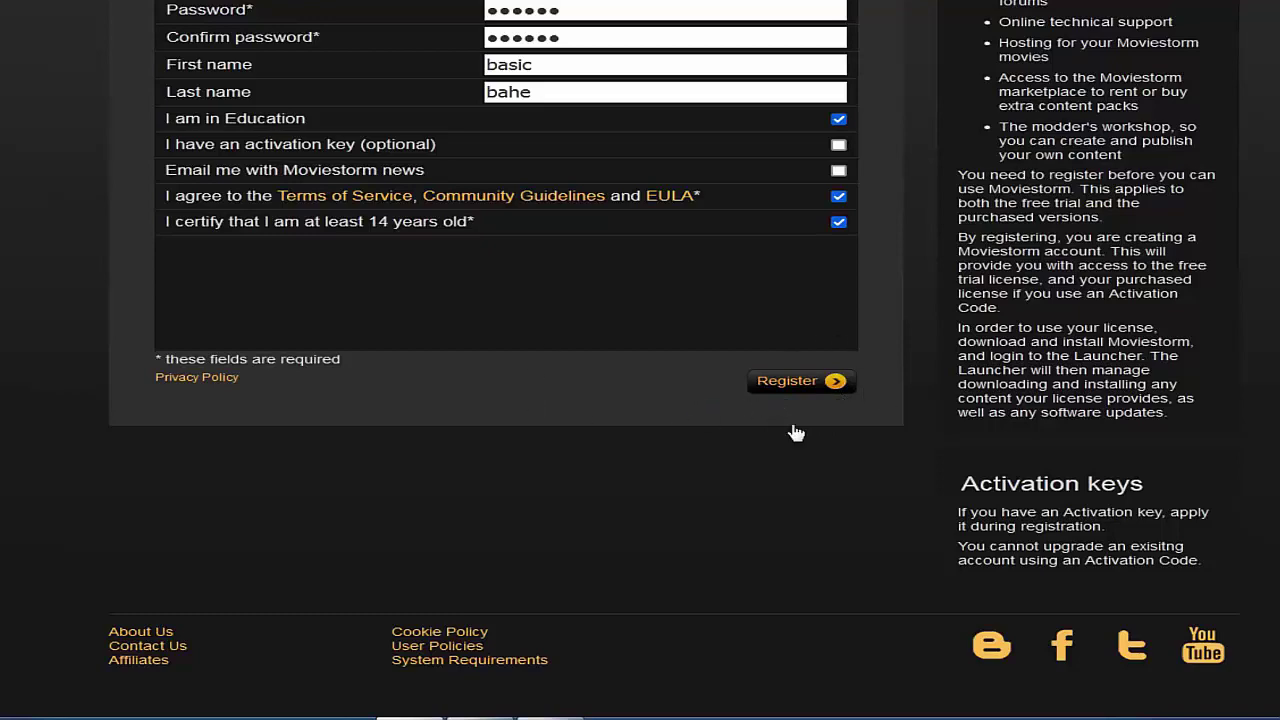
{"action": "scroll", "coordinate": [651, 481], "scroll_direction": "up", "scroll_amount": 5}
{"action": "scroll", "coordinate": [651, 481], "scroll_direction": "up", "scroll_amount": 3}
{"action": "scroll", "coordinate": [653, 481], "scroll_direction": "down", "scroll_amount": 2}
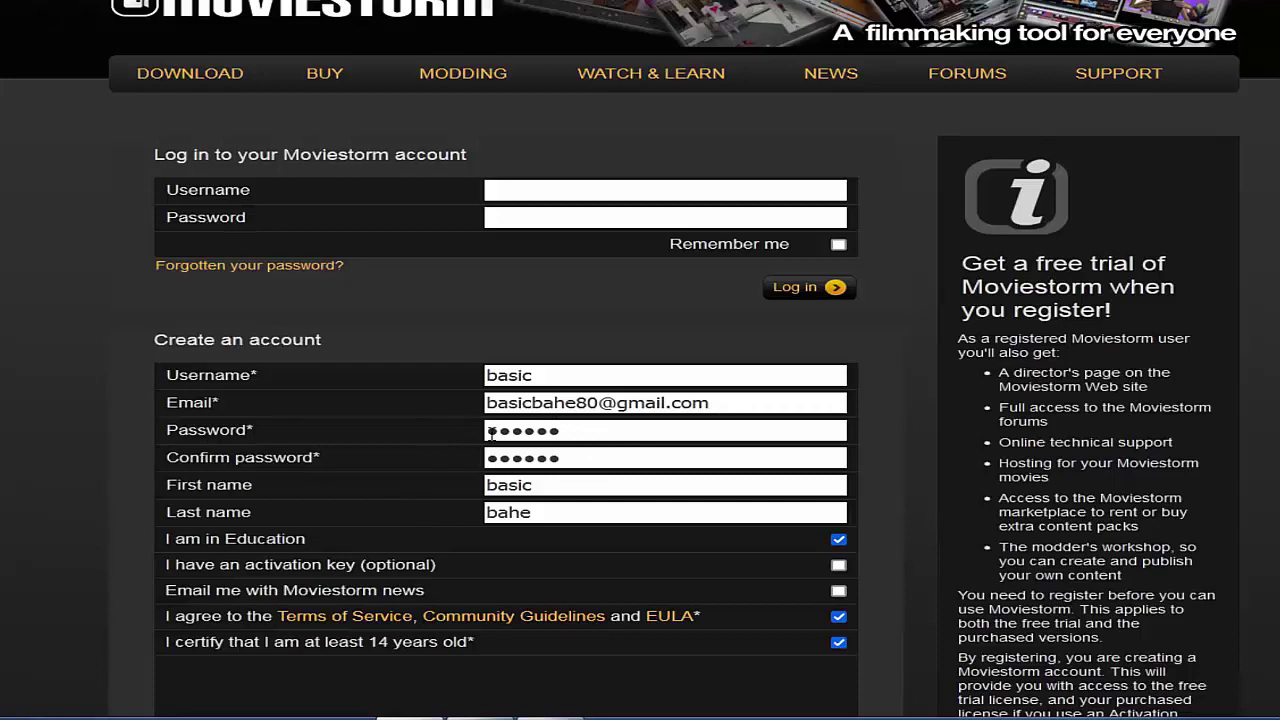
Step: Check the masked password, then submit the registration with the Register button
{"action": "double_click", "coordinate": [575, 432]}
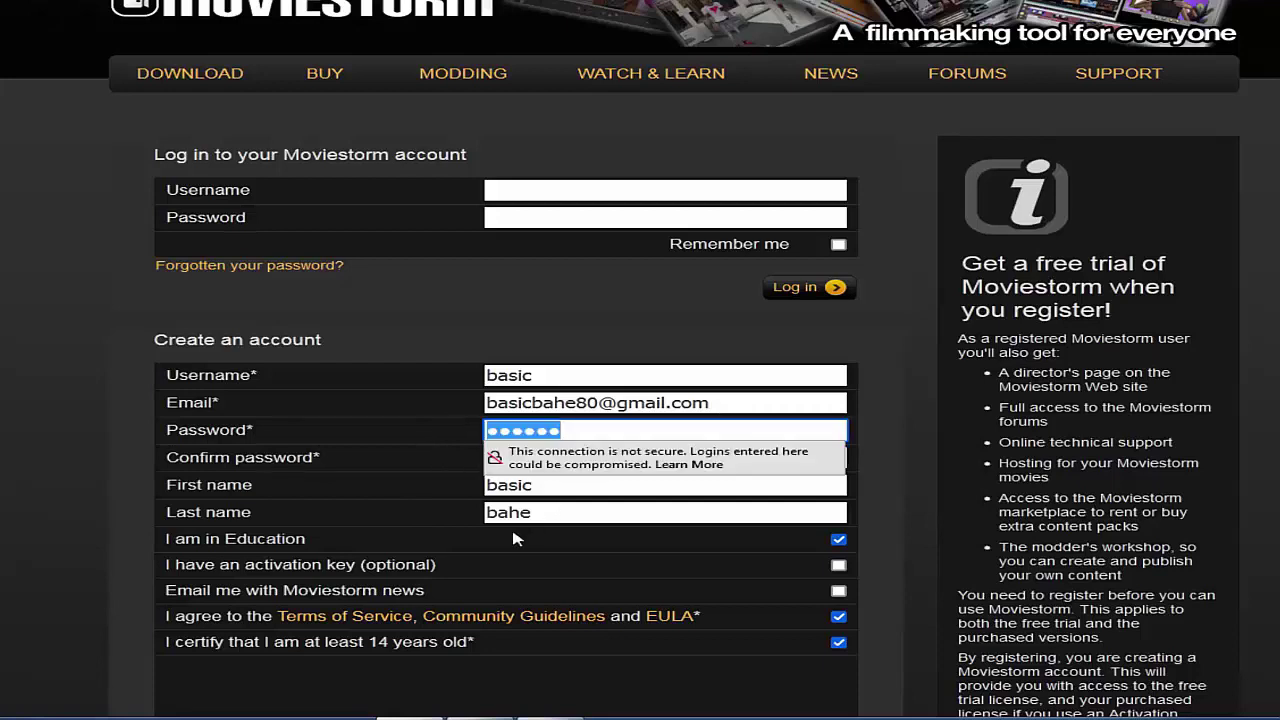
{"action": "left_click", "coordinate": [463, 490]}
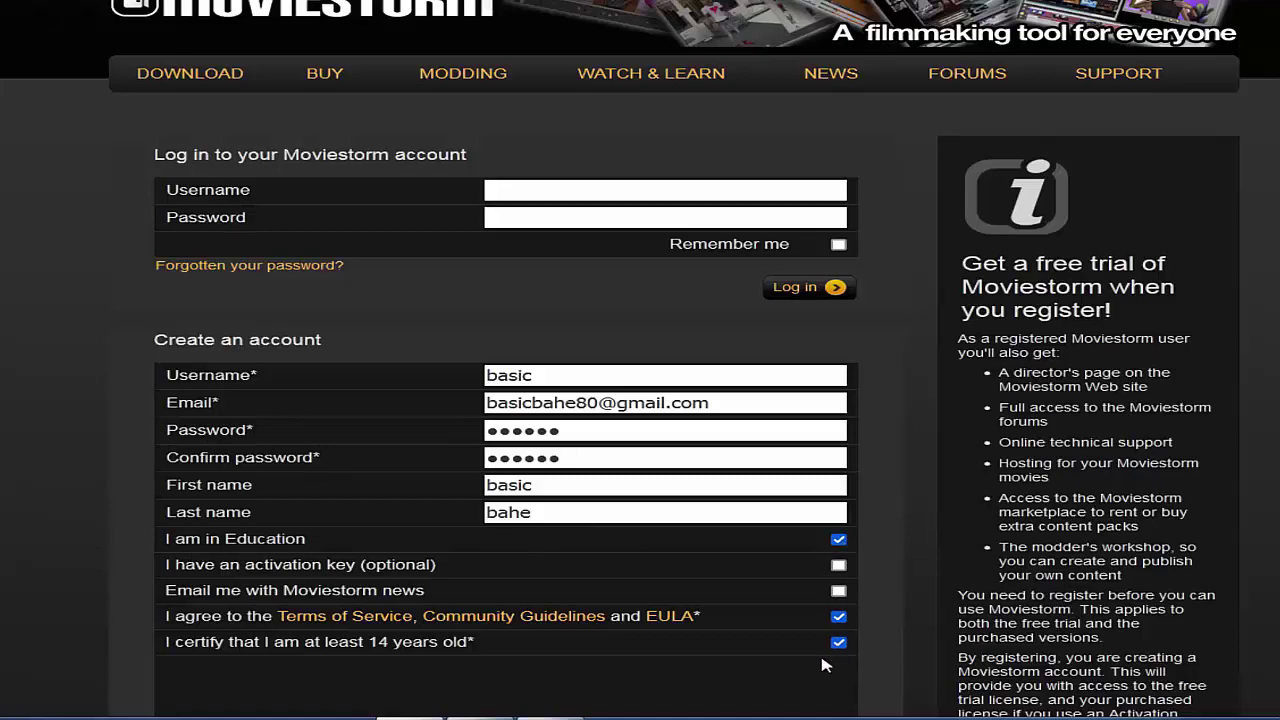
{"action": "scroll", "coordinate": [794, 657], "scroll_direction": "down", "scroll_amount": 3}
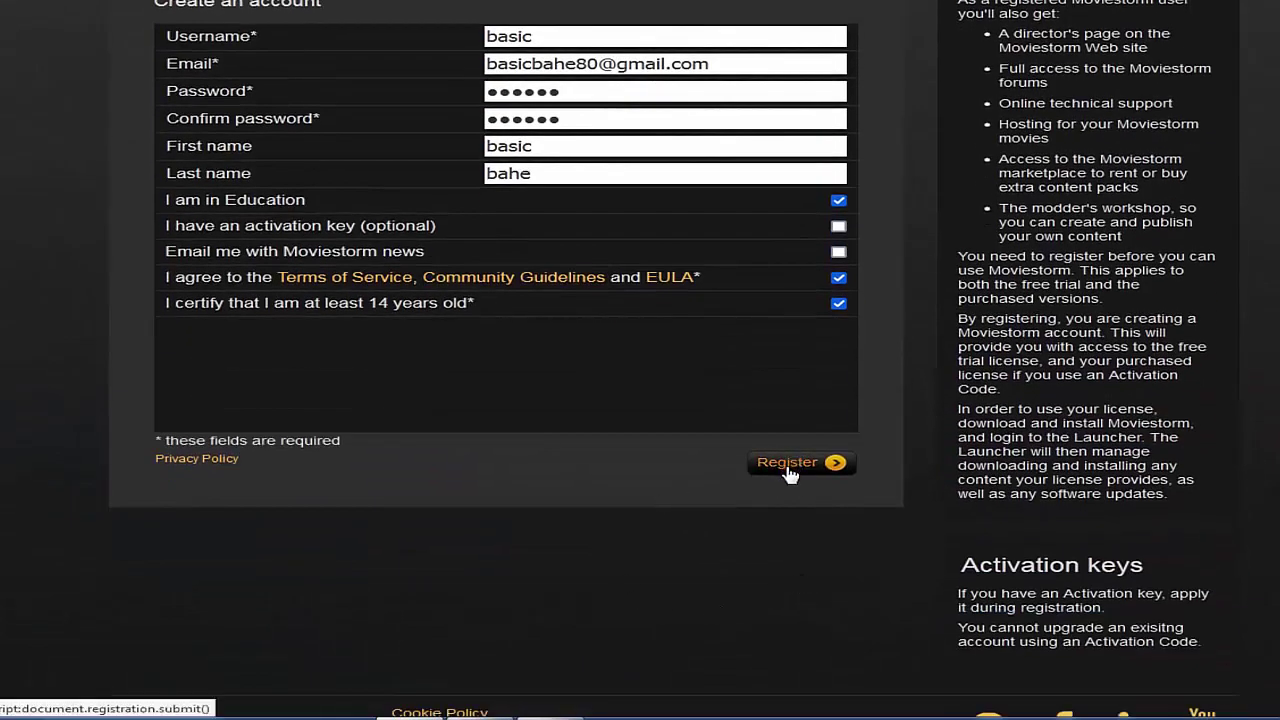
{"action": "left_click", "coordinate": [785, 472]}
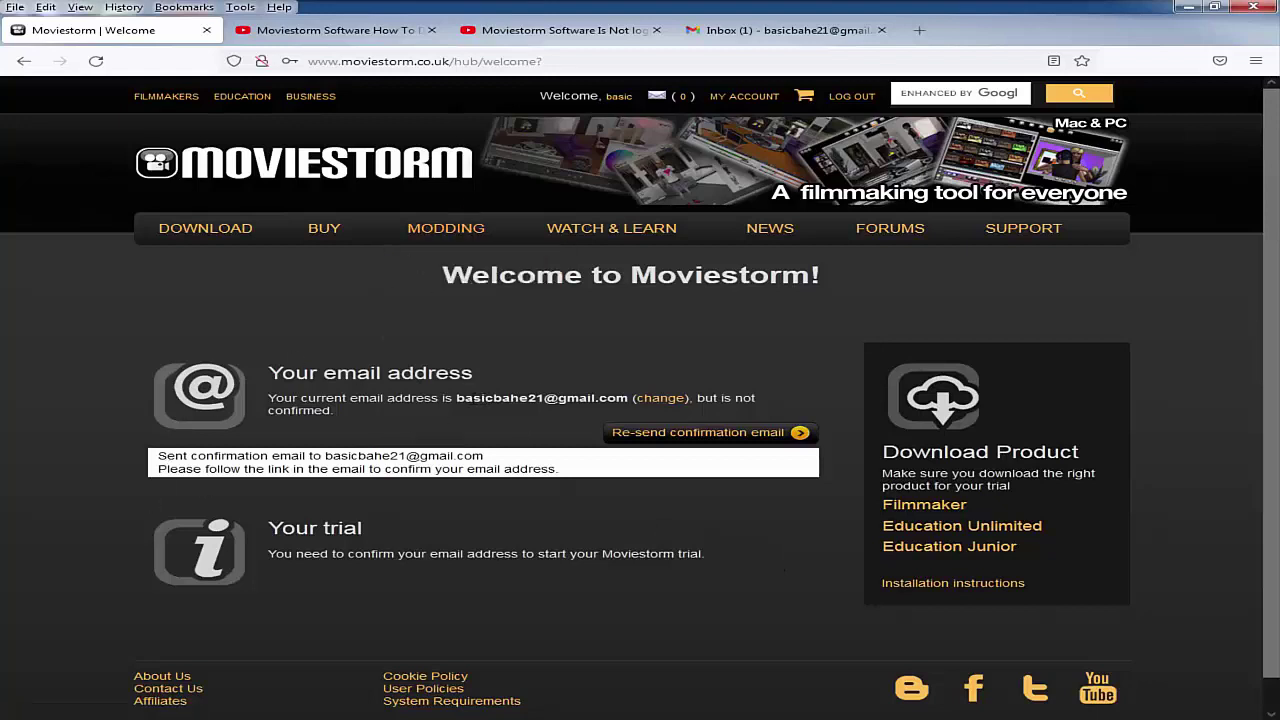
Step: Select the registered e-mail address on the Welcome page and switch to the Gmail inbox
{"action": "left_click_drag", "start_coordinate": [456, 398], "coordinate": [625, 398]}
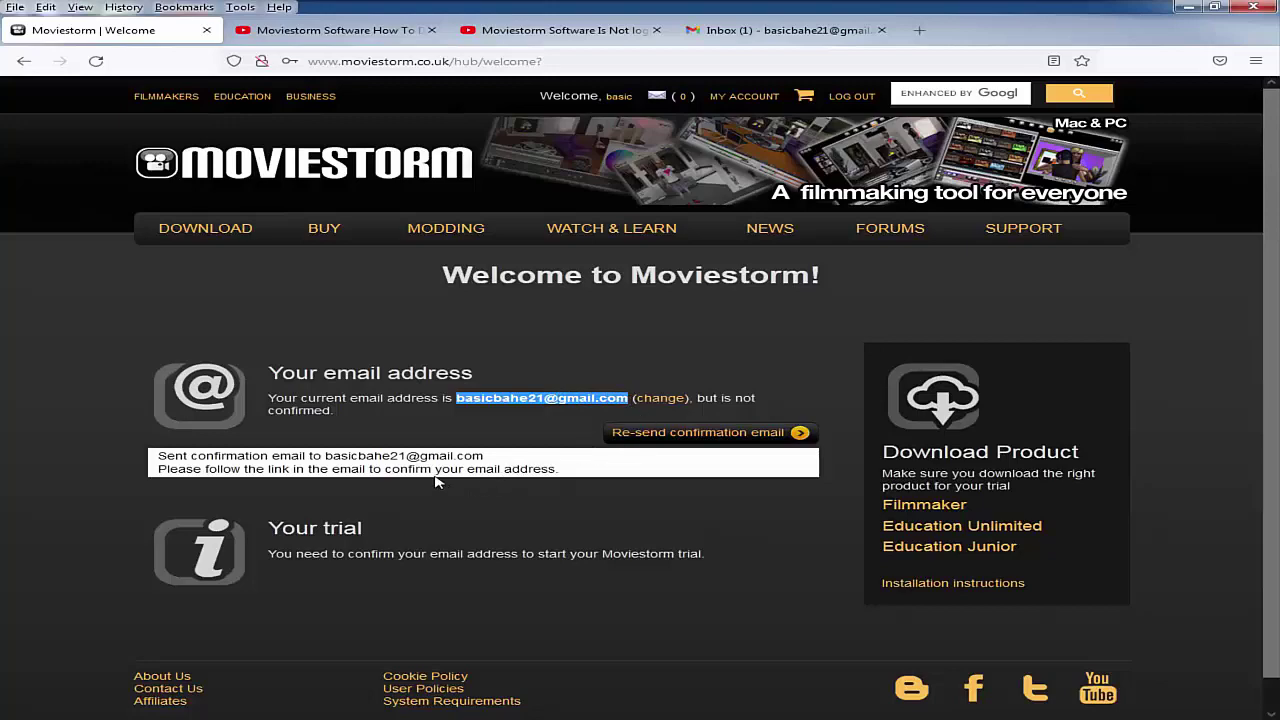
{"action": "left_click", "coordinate": [760, 31]}
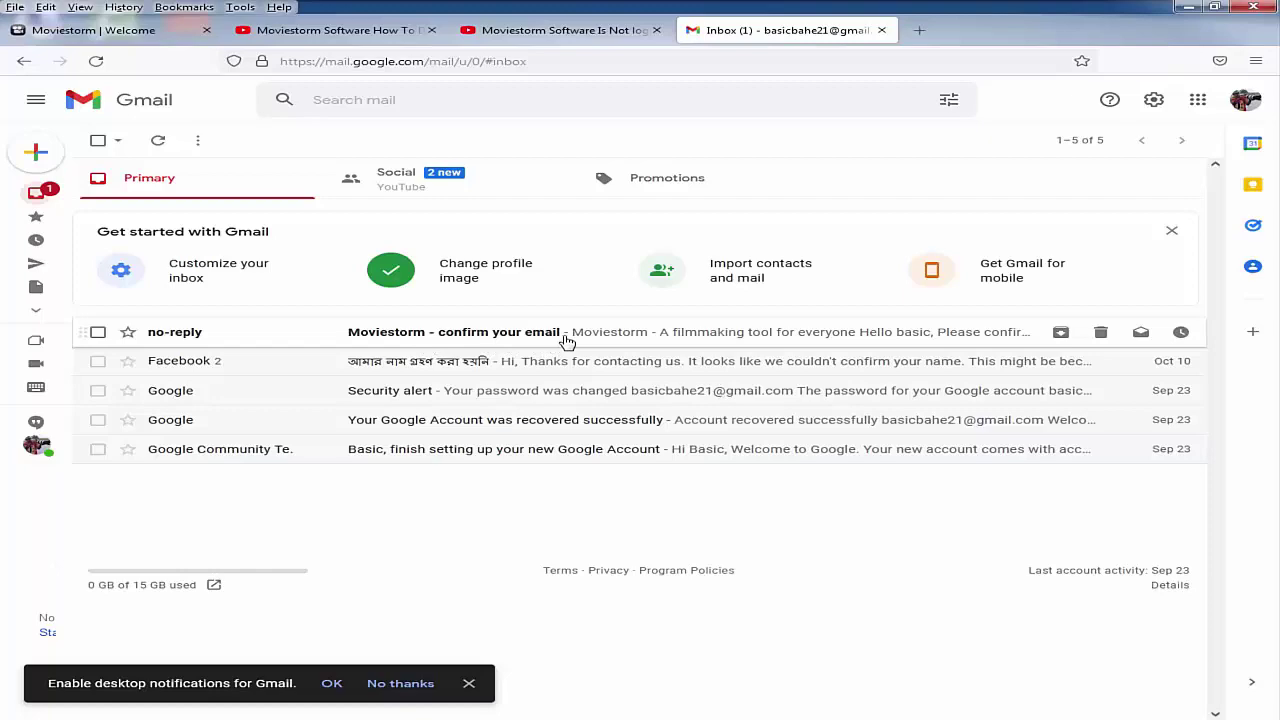
Step: Open the 'Moviestorm - confirm your email' message in Gmail and follow its confirmation link
{"action": "left_click", "coordinate": [566, 341]}
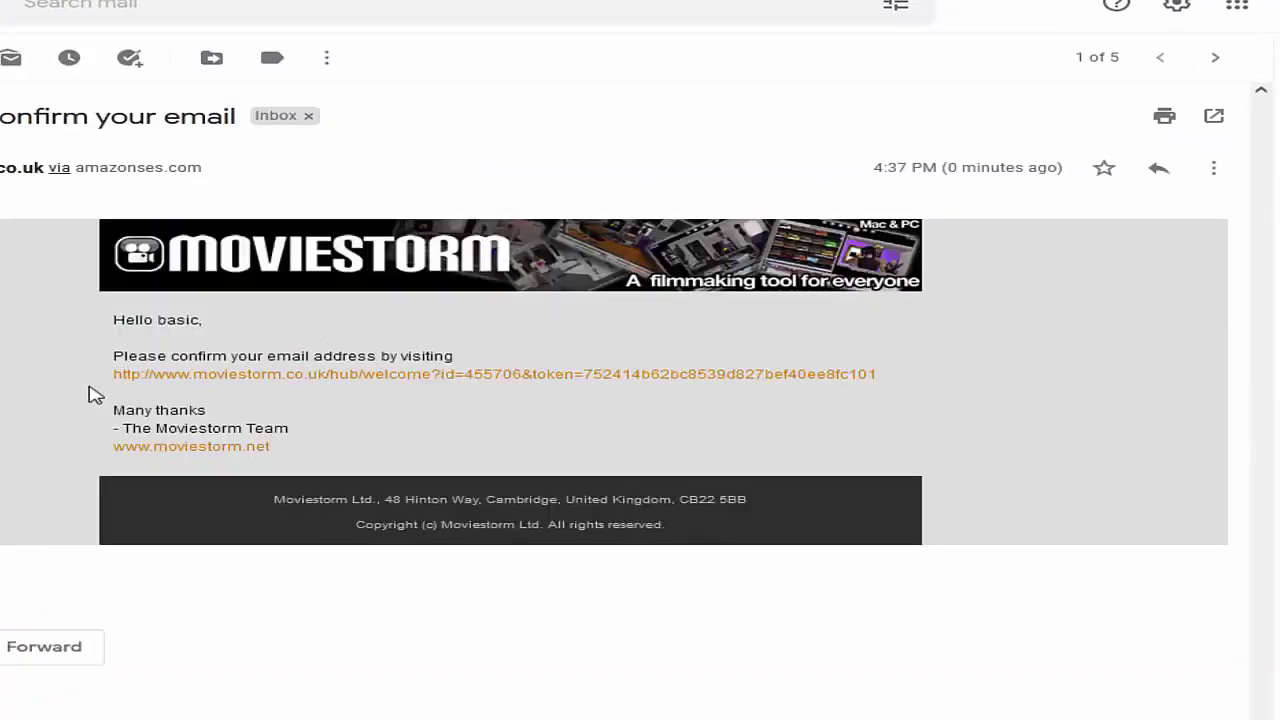
{"action": "left_click_drag", "start_coordinate": [86, 380], "coordinate": [760, 383]}
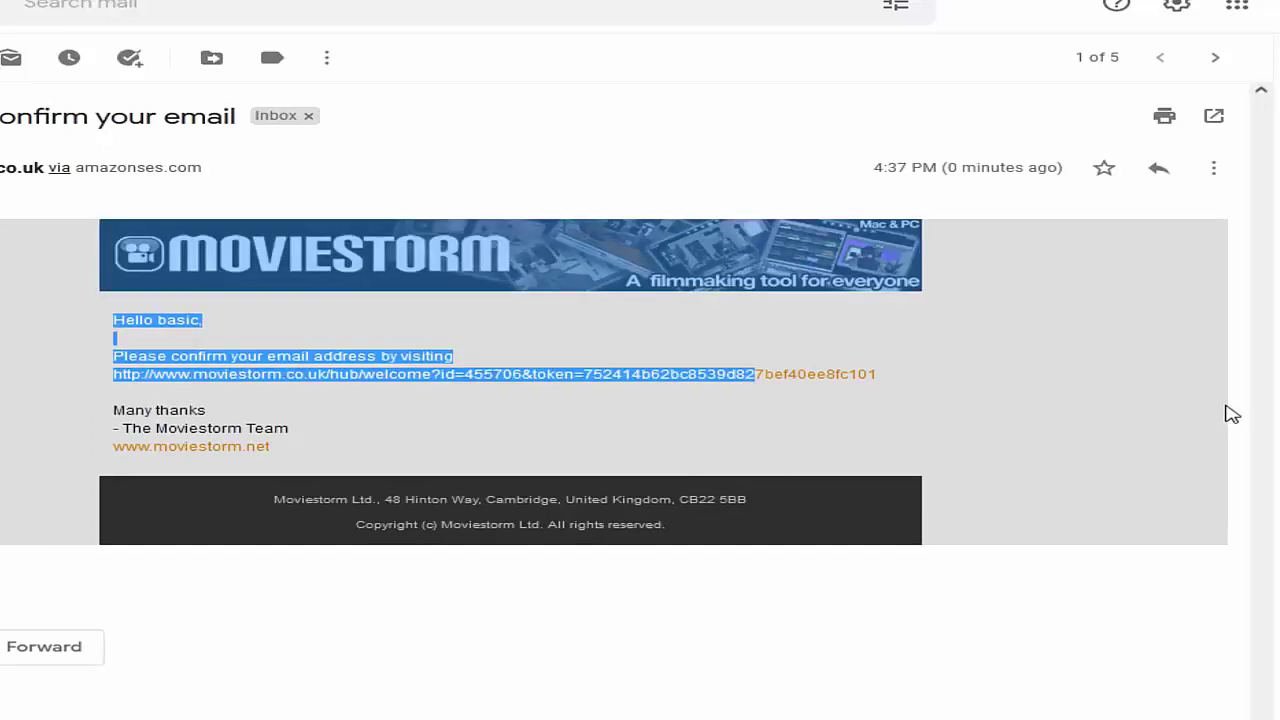
{"action": "left_click", "coordinate": [1176, 396]}
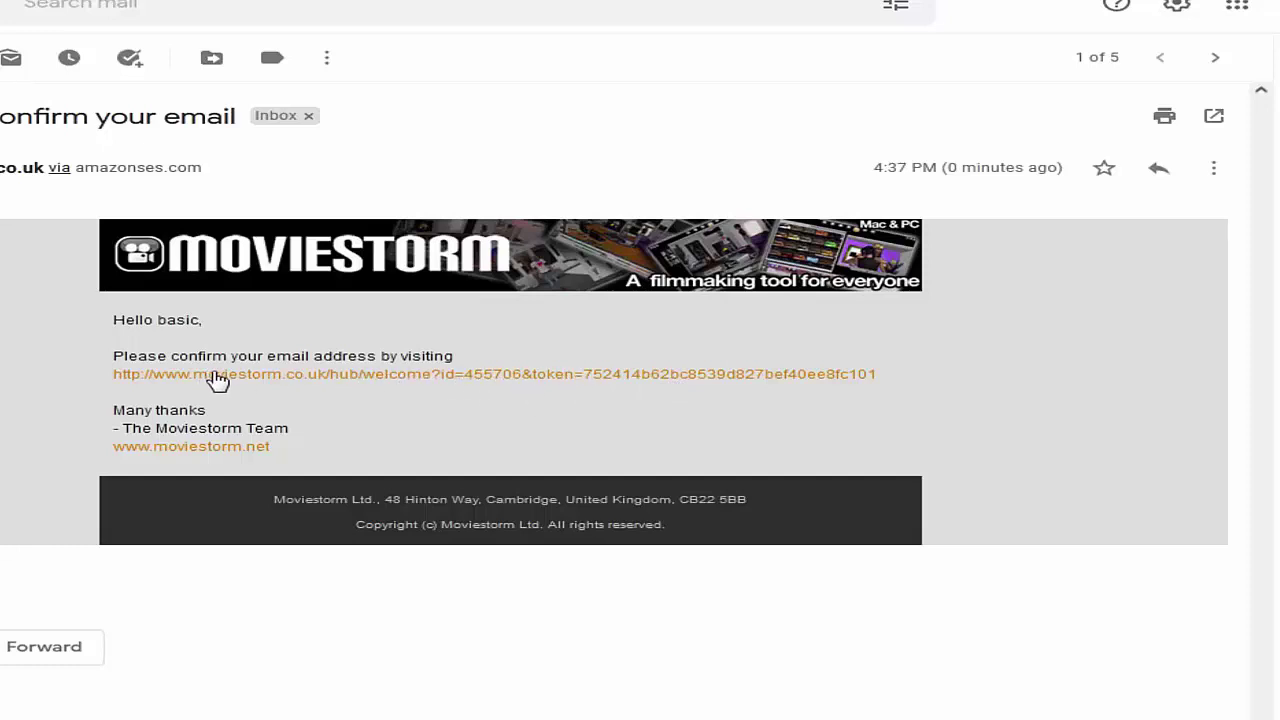
{"action": "left_click", "coordinate": [540, 383]}
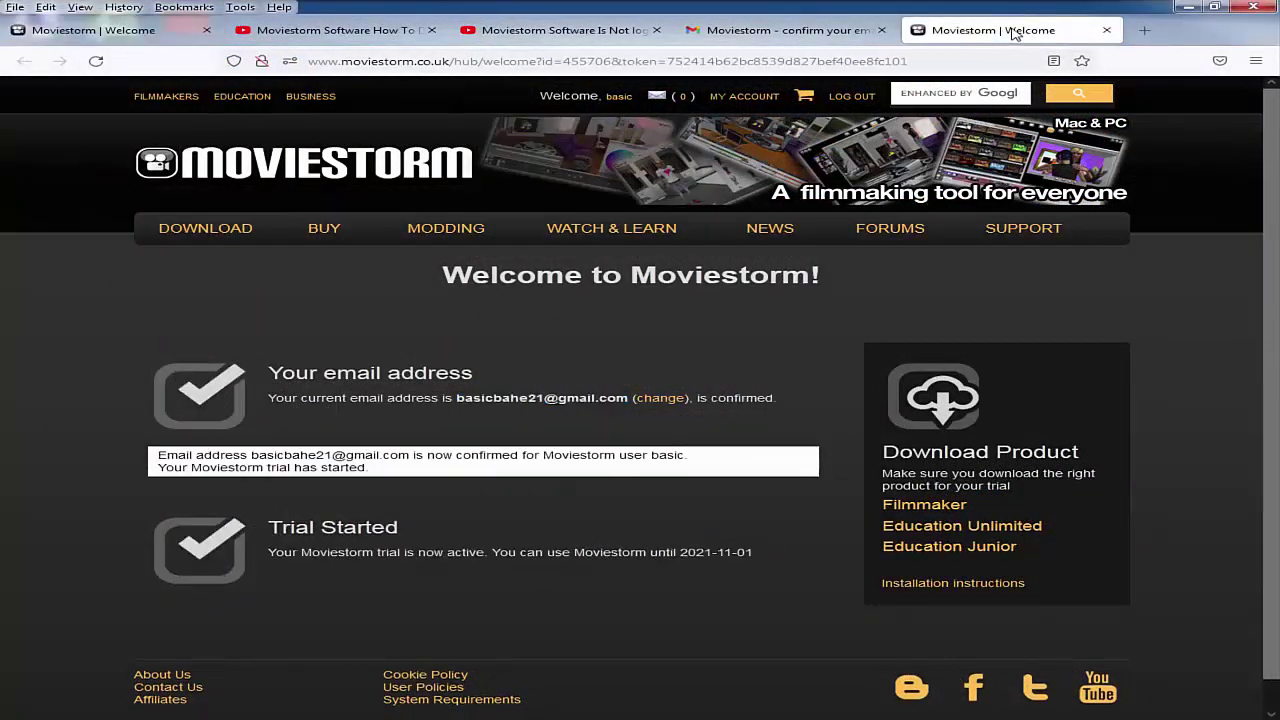
Step: Compare the old and confirmed Welcome tabs, cancel the disk warning, and return to 'Trial Started'
{"action": "left_click_drag", "start_coordinate": [1013, 33], "coordinate": [330, 30]}
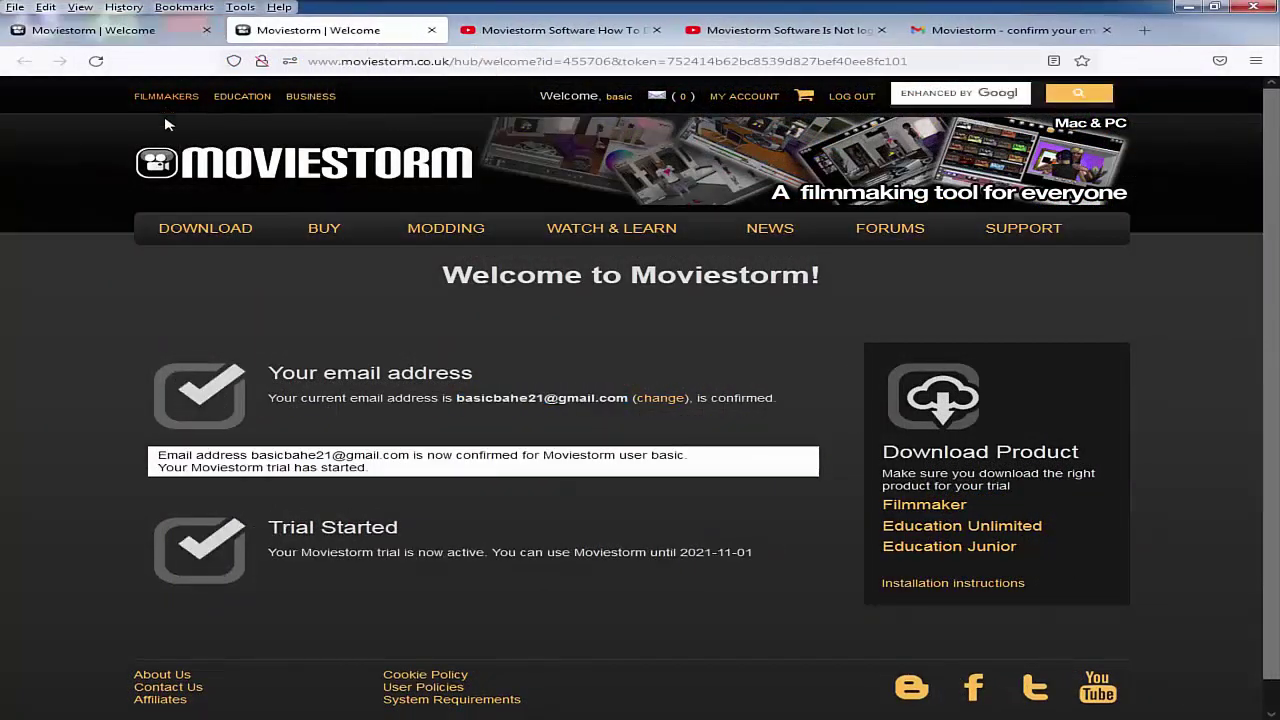
{"action": "left_click", "coordinate": [42, 35]}
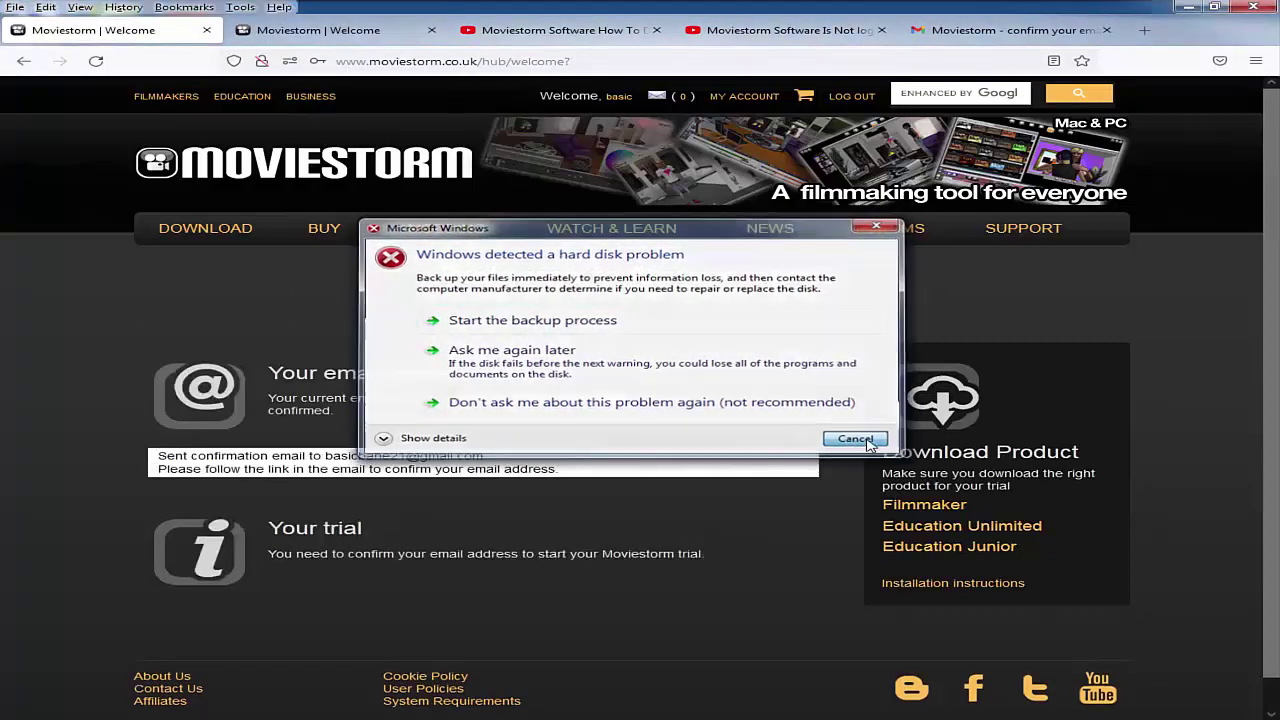
{"action": "left_click", "coordinate": [856, 440]}
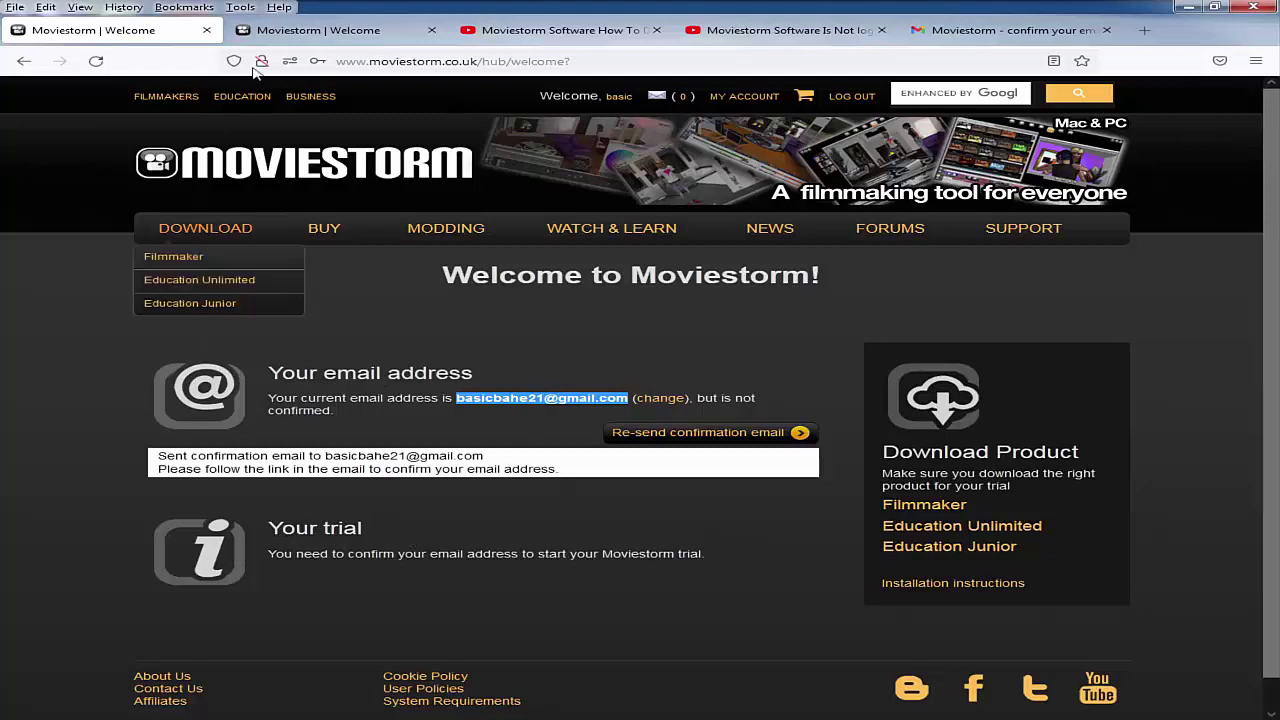
{"action": "left_click", "coordinate": [305, 38]}
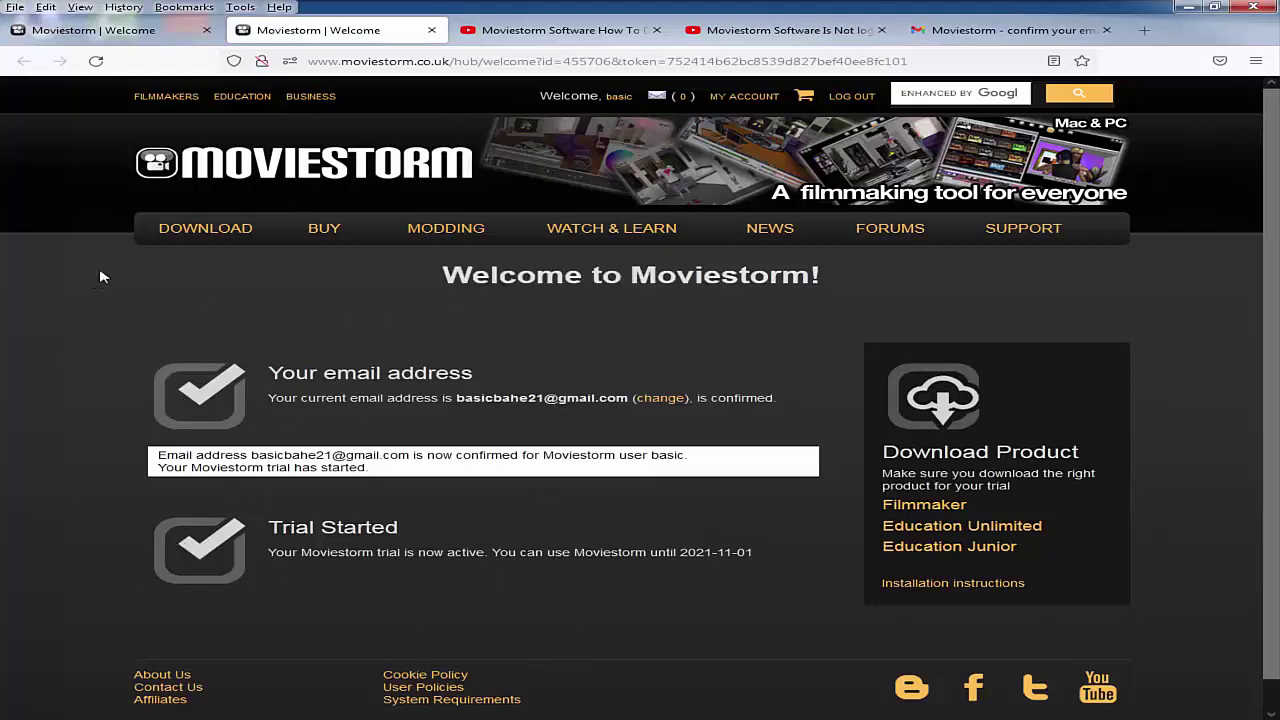
{"action": "mouse_move", "coordinate": [168, 240]}
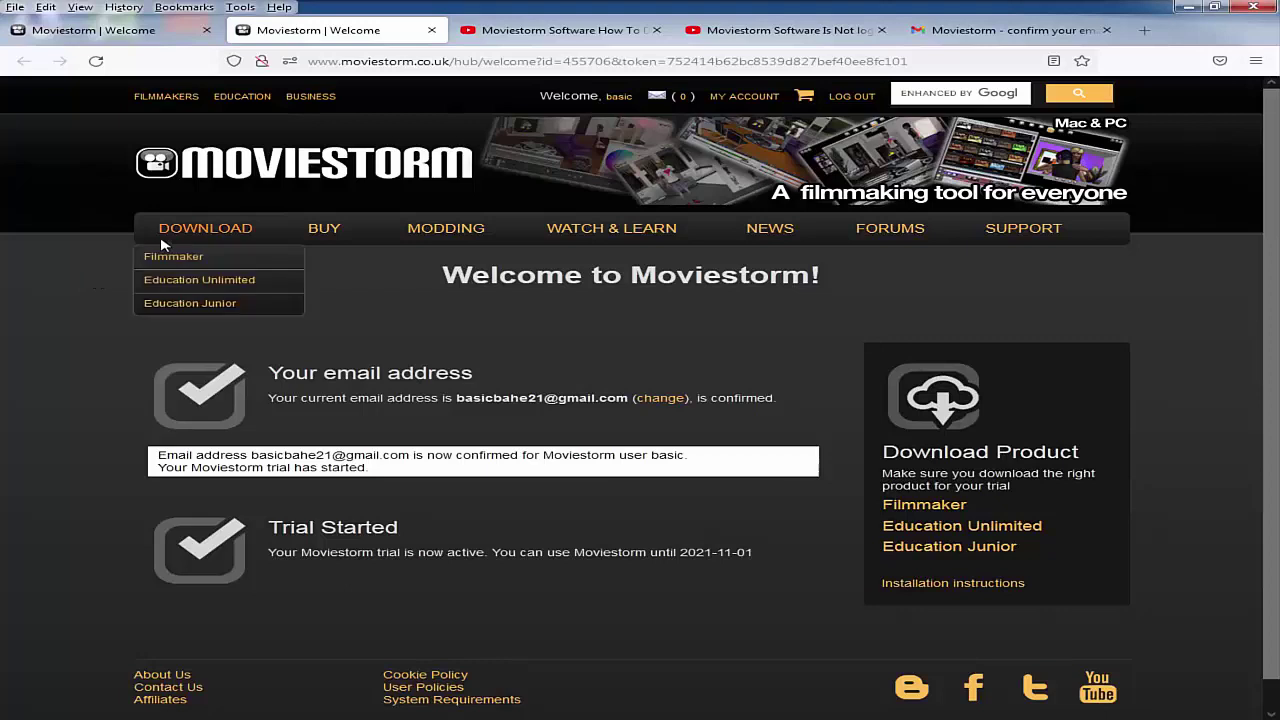
Step: Go to the Moviestorm Download page and start the Windows Filmmaker 1.7 download
{"action": "left_click", "coordinate": [228, 230]}
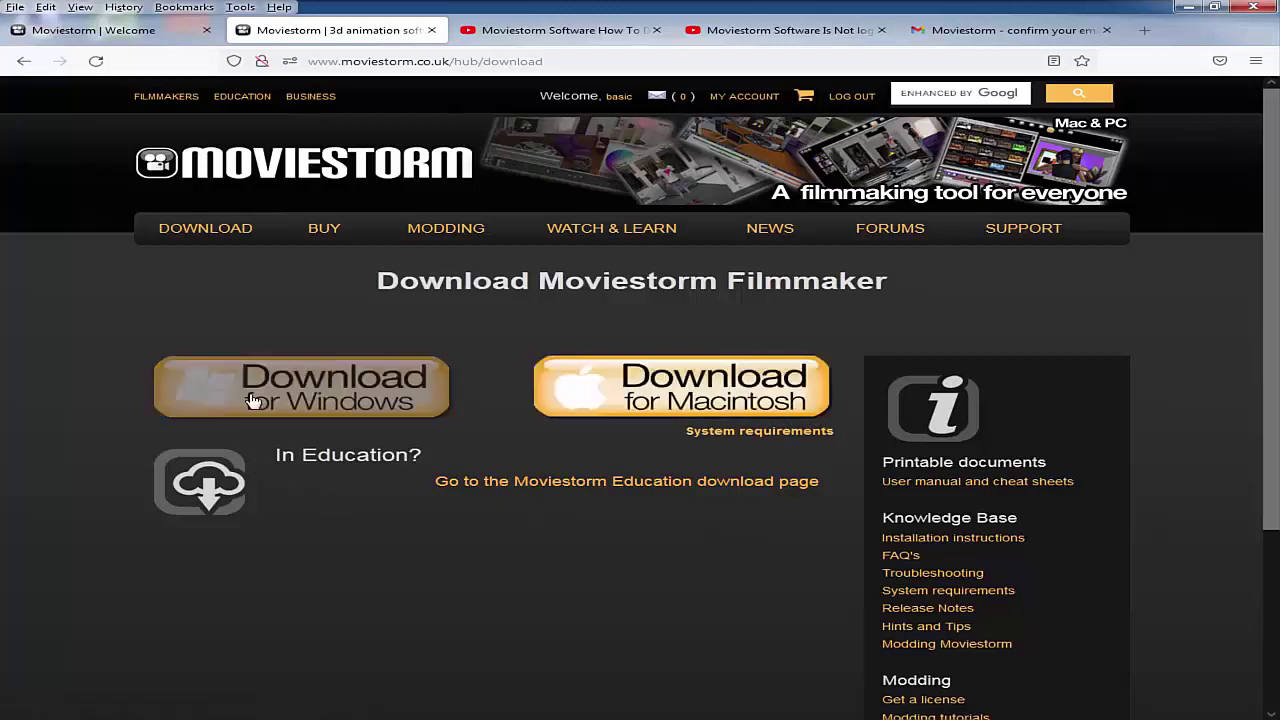
{"action": "left_click", "coordinate": [338, 400]}
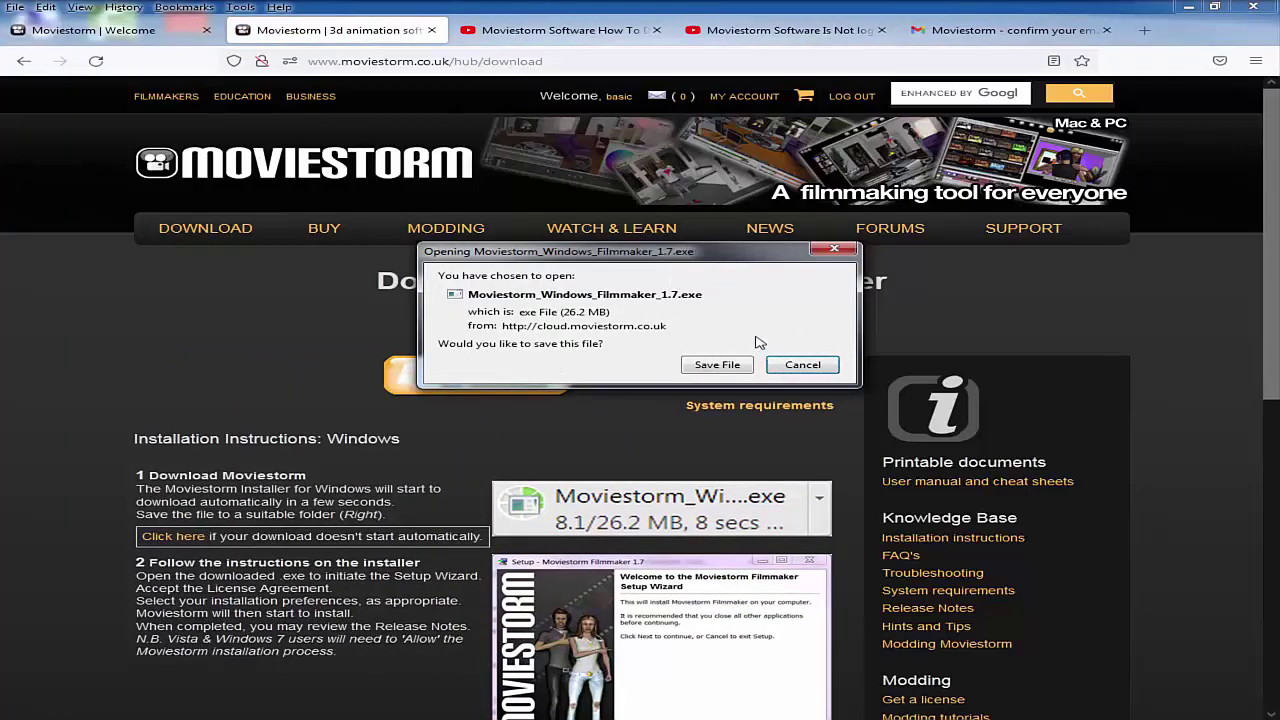
Step: Save Moviestorm_Windows_Filmmaker_1.7.exe (26.2 MB) to disk from the download prompt
{"action": "left_click", "coordinate": [563, 312]}
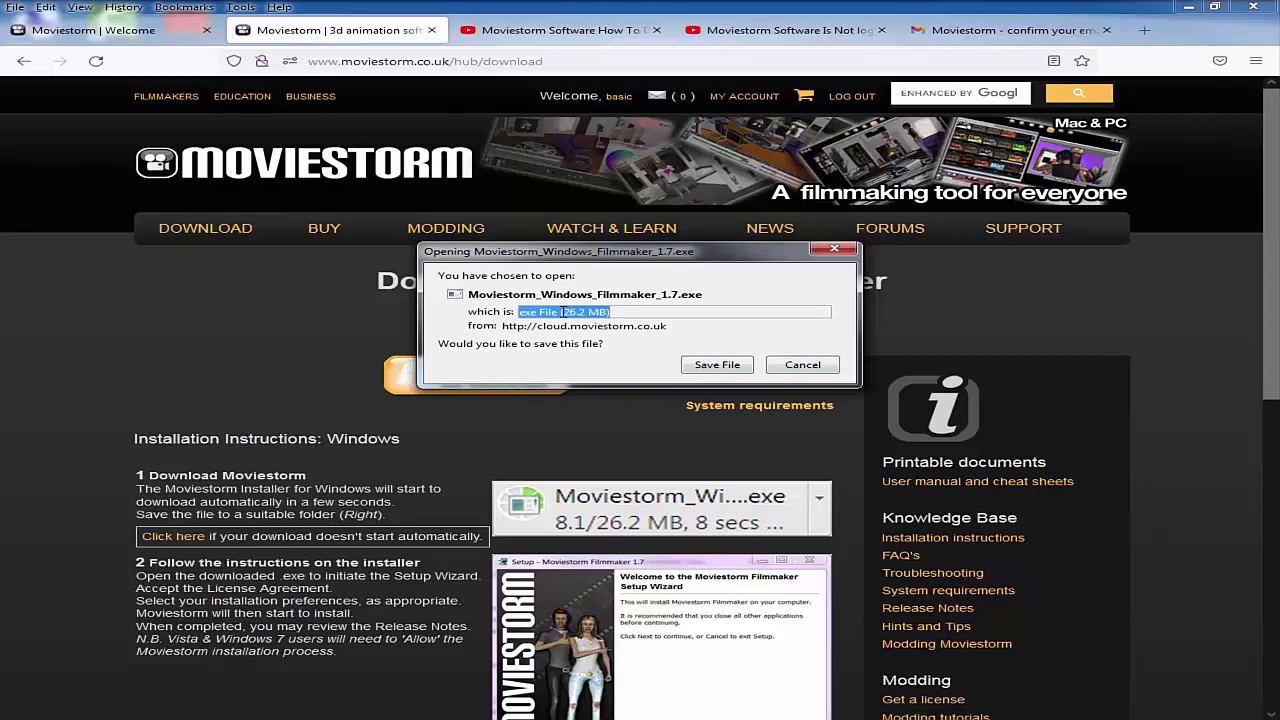
{"action": "mouse_move", "coordinate": [565, 312]}
{"action": "left_mouse_down"}
{"action": "mouse_move", "coordinate": [591, 312]}
{"action": "mouse_move", "coordinate": [558, 315]}
{"action": "left_mouse_up"}
{"action": "left_click", "coordinate": [717, 365]}
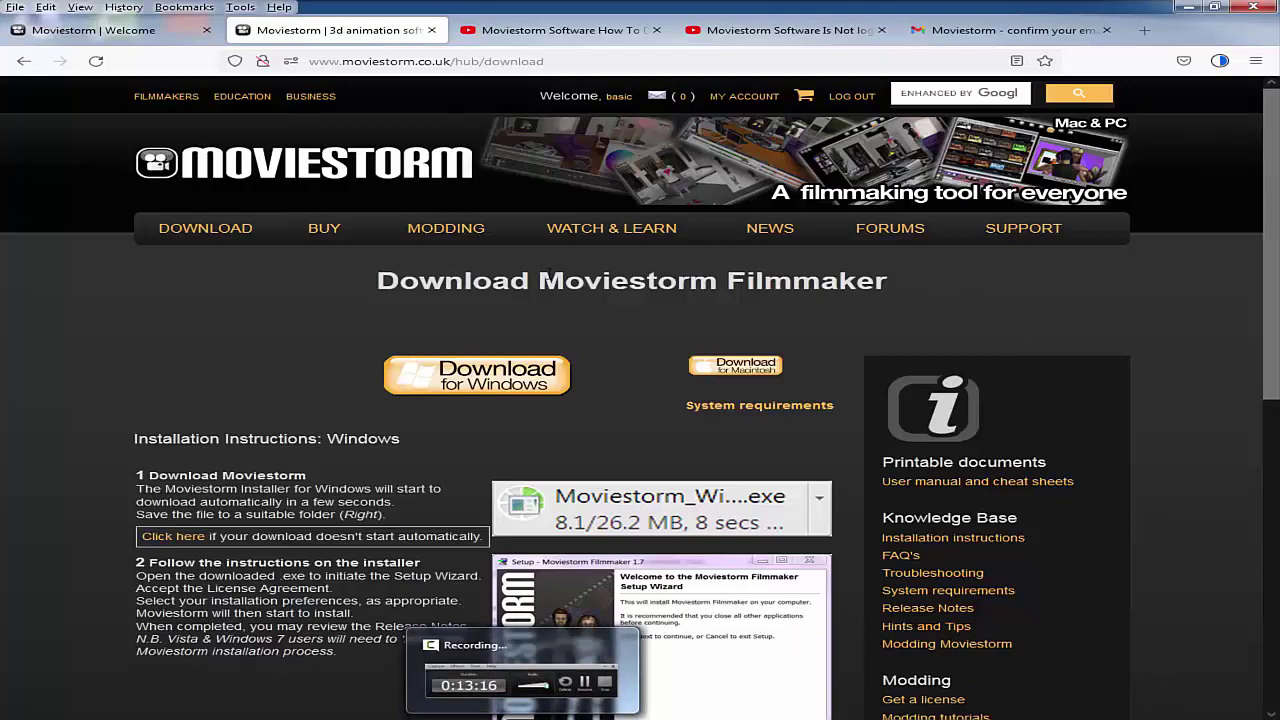
Step: Confirm Moviestorm_Windows_Filmmaker_1.7.exe finished downloading in the Downloads list and launch it
{"action": "scroll", "coordinate": [1098, 397], "scroll_direction": "down", "scroll_amount": 10}
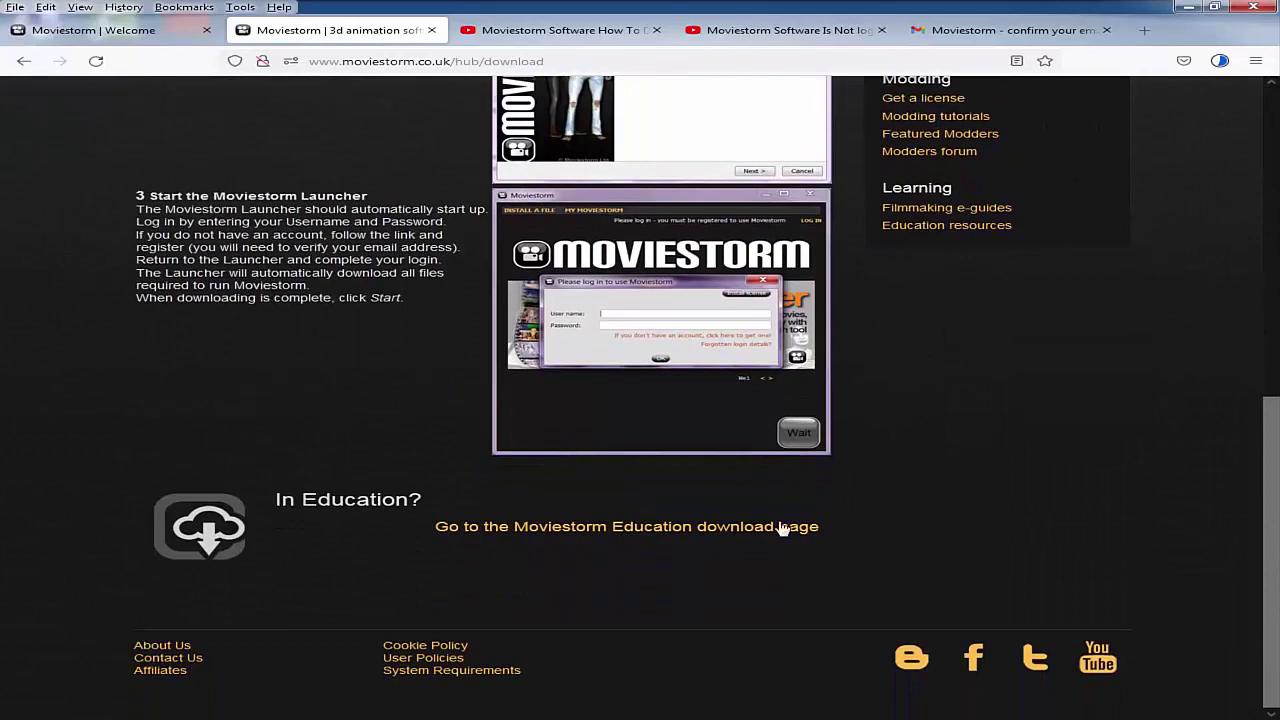
{"action": "scroll", "coordinate": [782, 528], "scroll_direction": "up", "scroll_amount": 5}
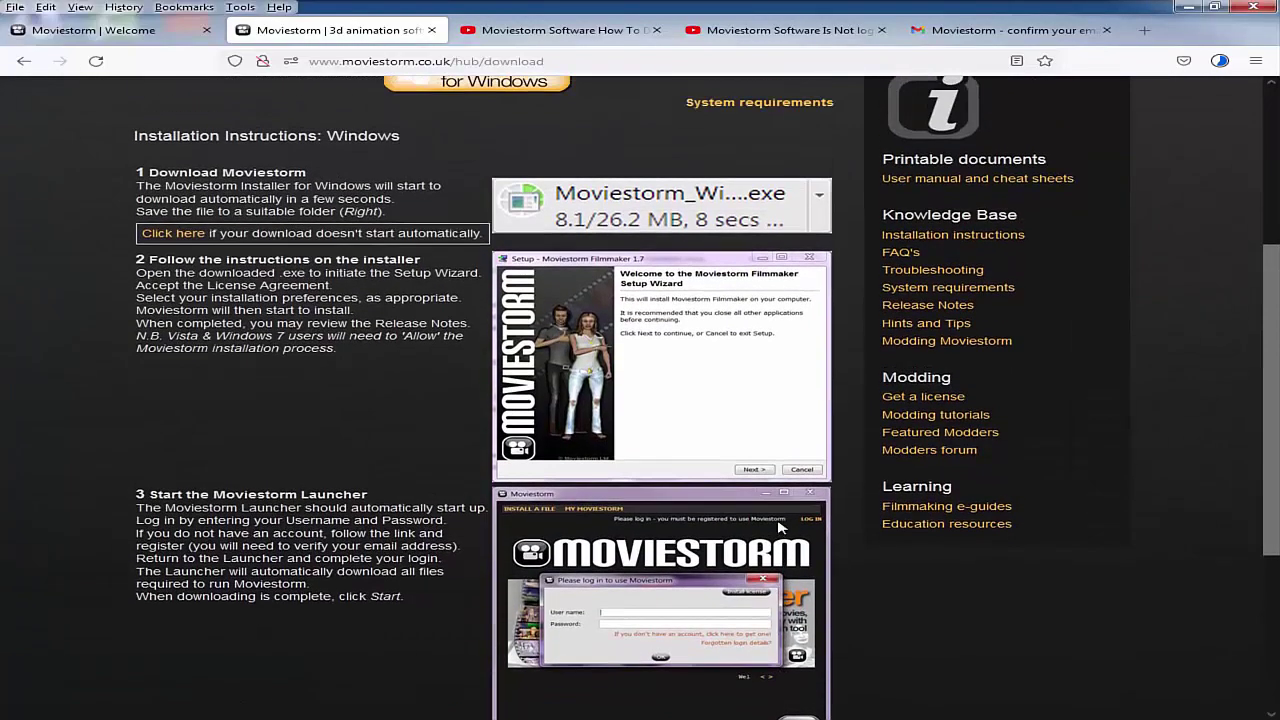
{"action": "scroll", "coordinate": [782, 528], "scroll_direction": "up", "scroll_amount": 3}
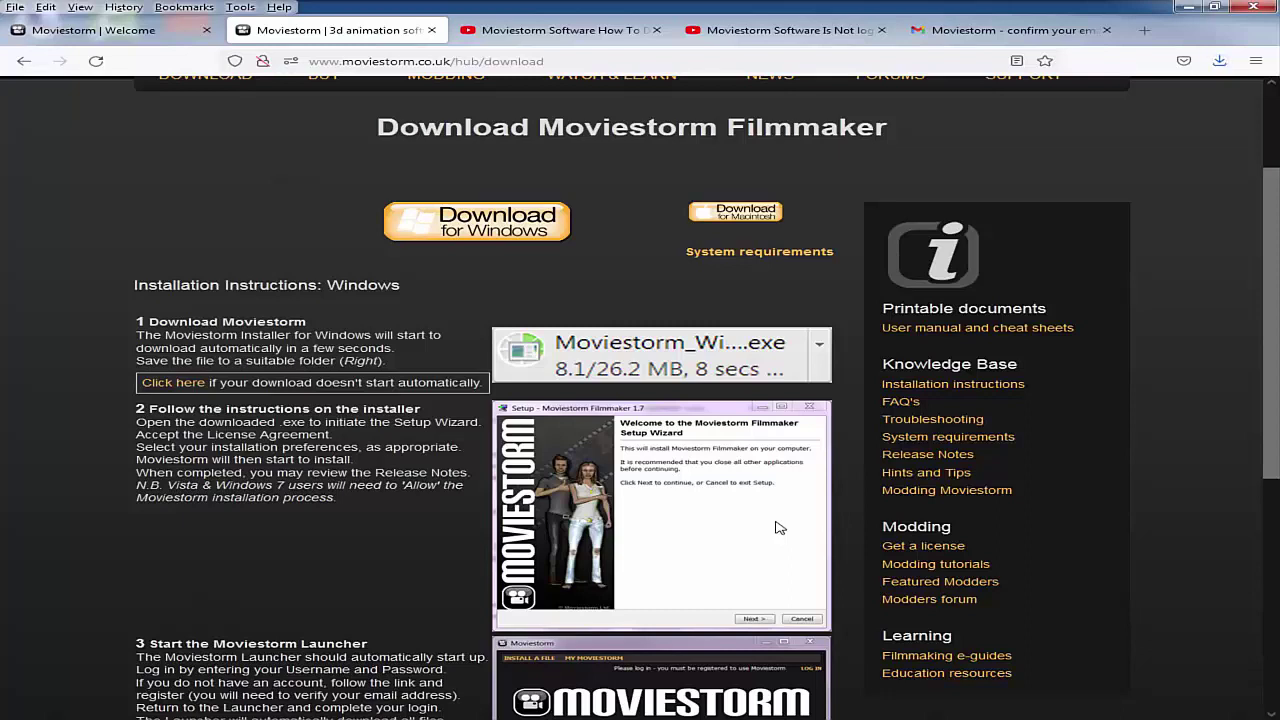
{"action": "left_click", "coordinate": [1219, 63]}
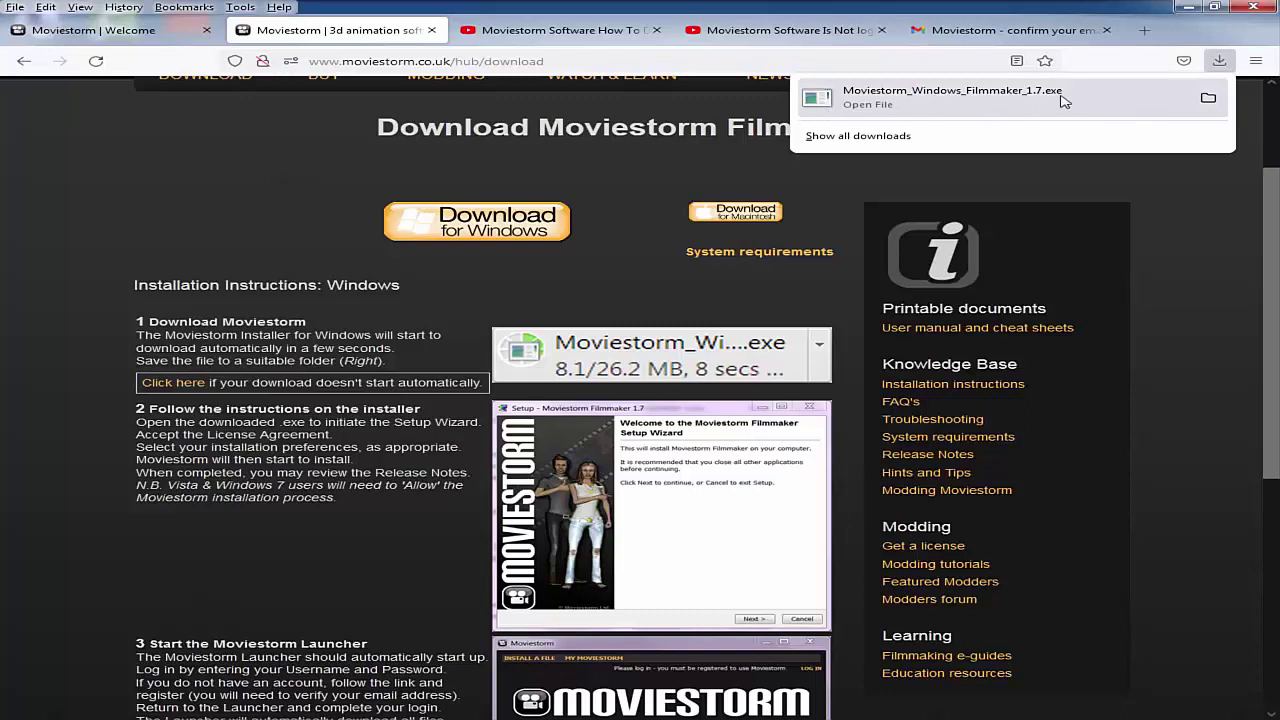
{"action": "left_click", "coordinate": [1116, 102]}
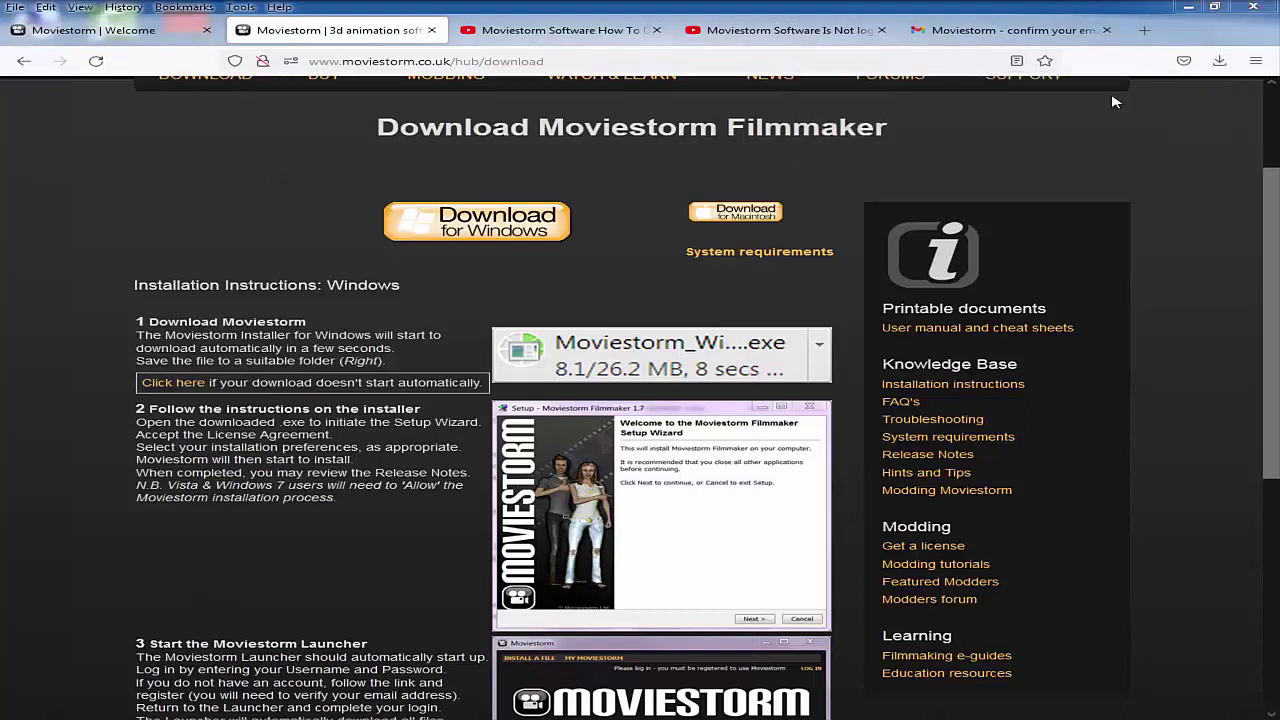